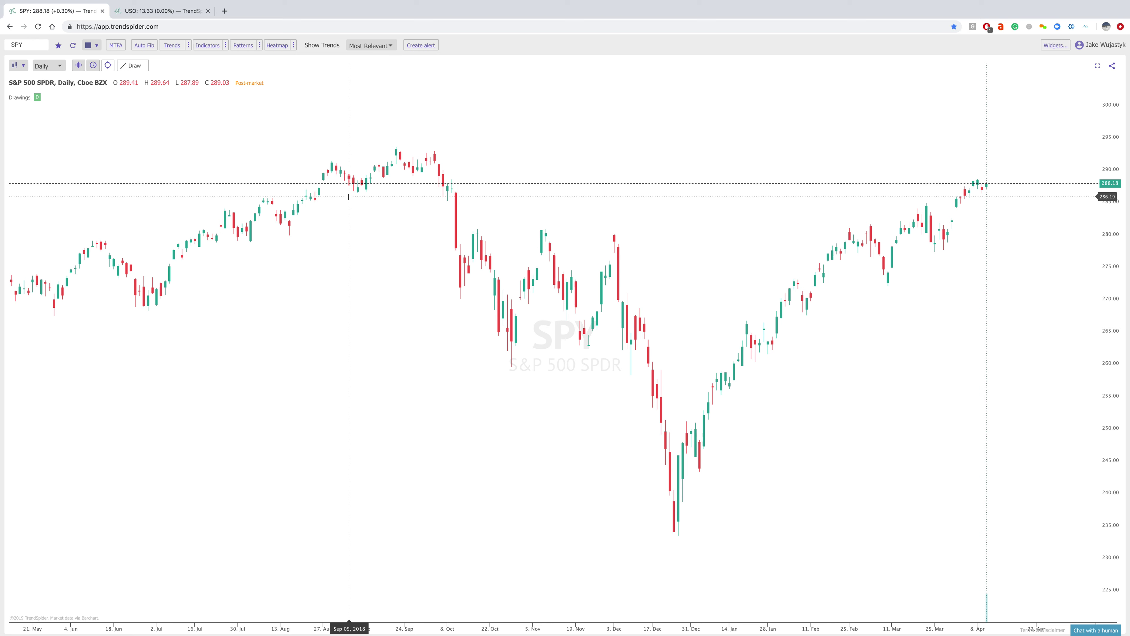
Step: Turn on automatic trend lines for the SPY daily chart and open the advanced trend analysis settings
{"action": "left_click", "coordinate": [169, 47]}
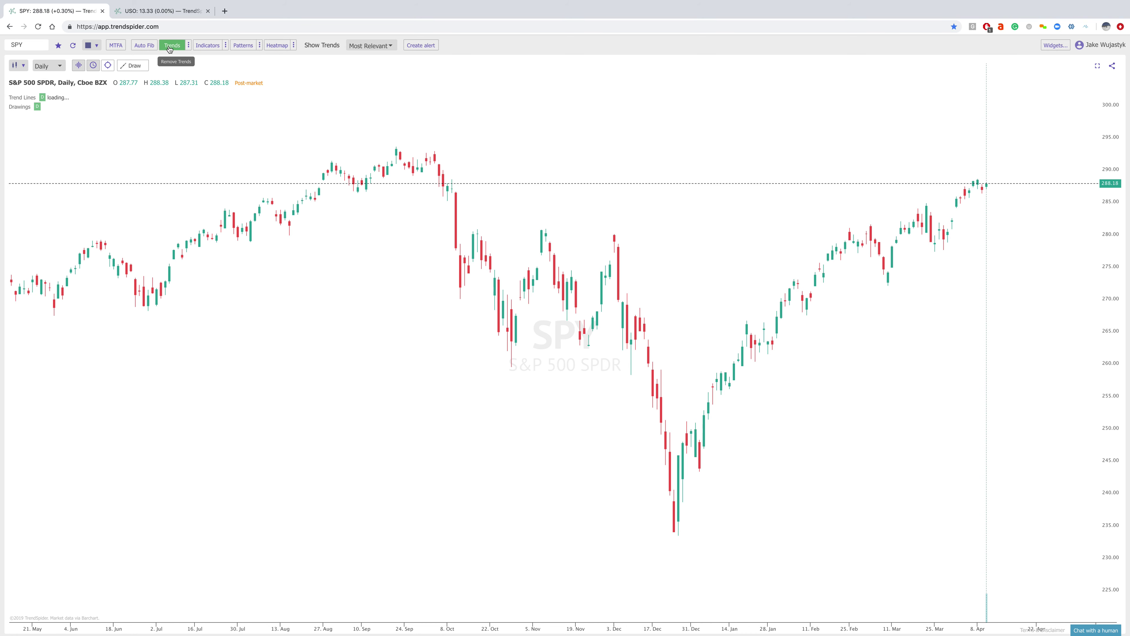
{"action": "scroll", "coordinate": [422, 257], "scroll_direction": "down", "scroll_amount": 3}
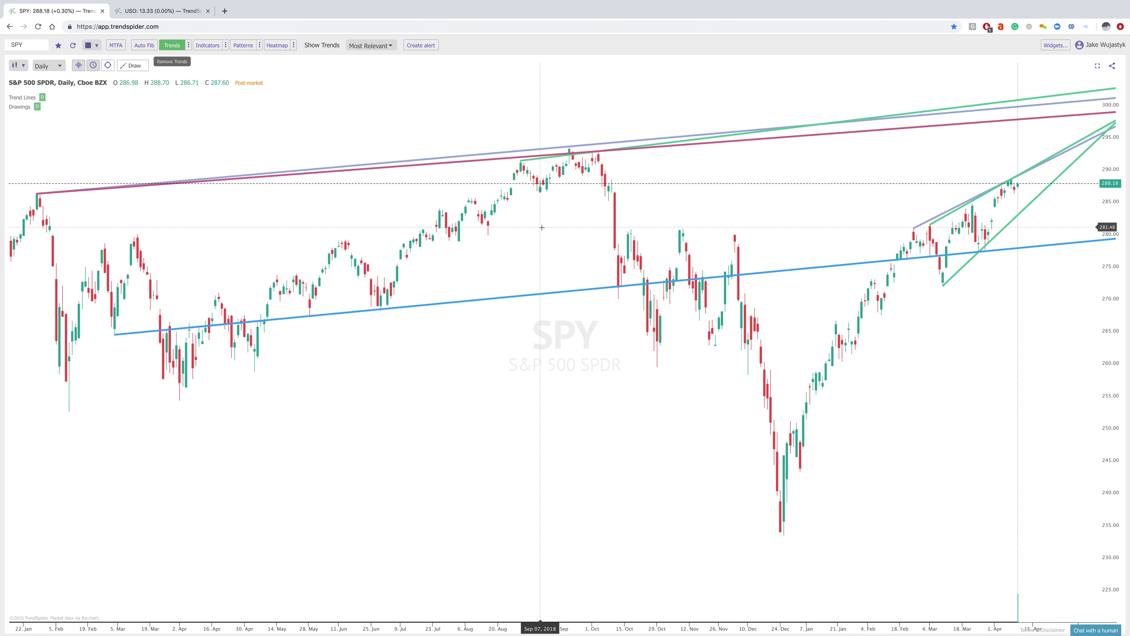
{"action": "left_click", "coordinate": [190, 46]}
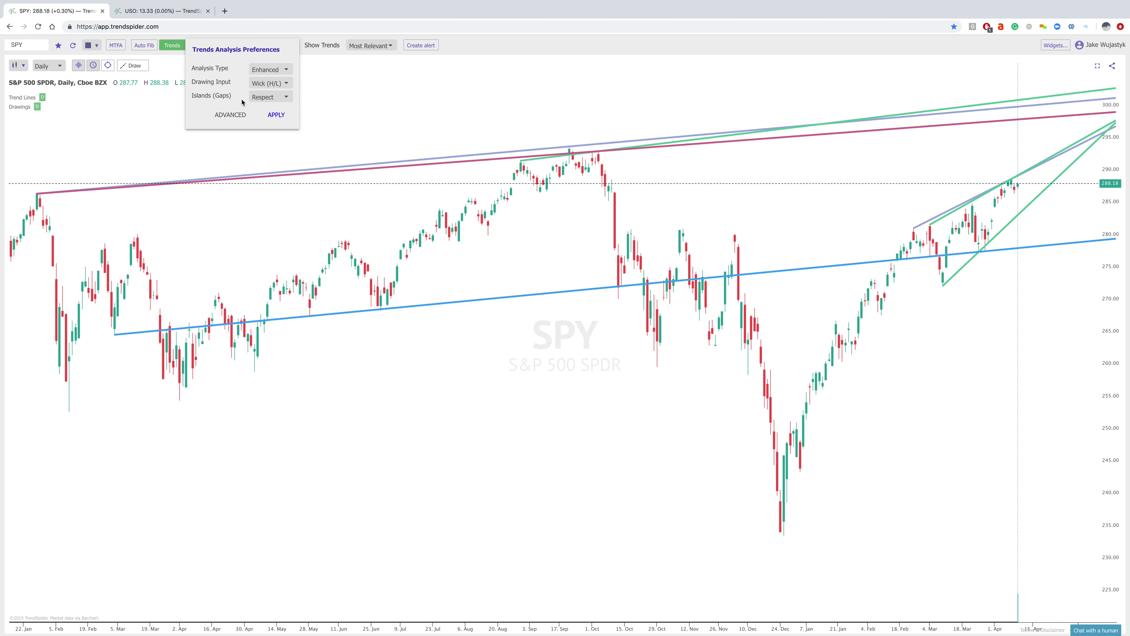
{"action": "left_click", "coordinate": [232, 114]}
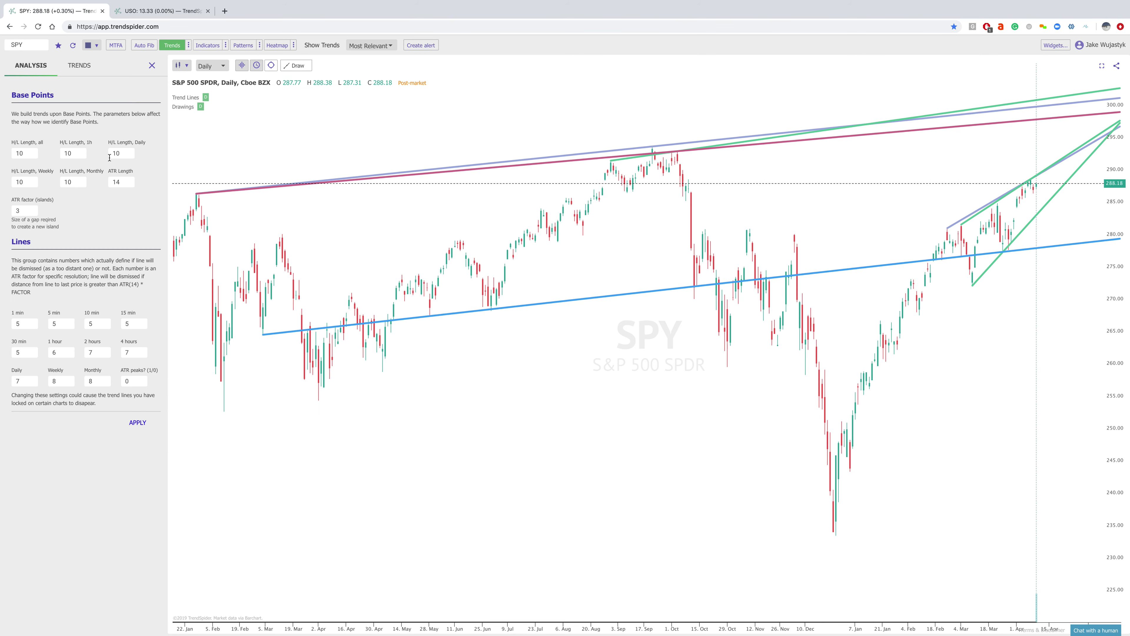
Step: Set the trend analysis type to Original and apply it to the SPY chart
{"action": "left_click", "coordinate": [189, 45]}
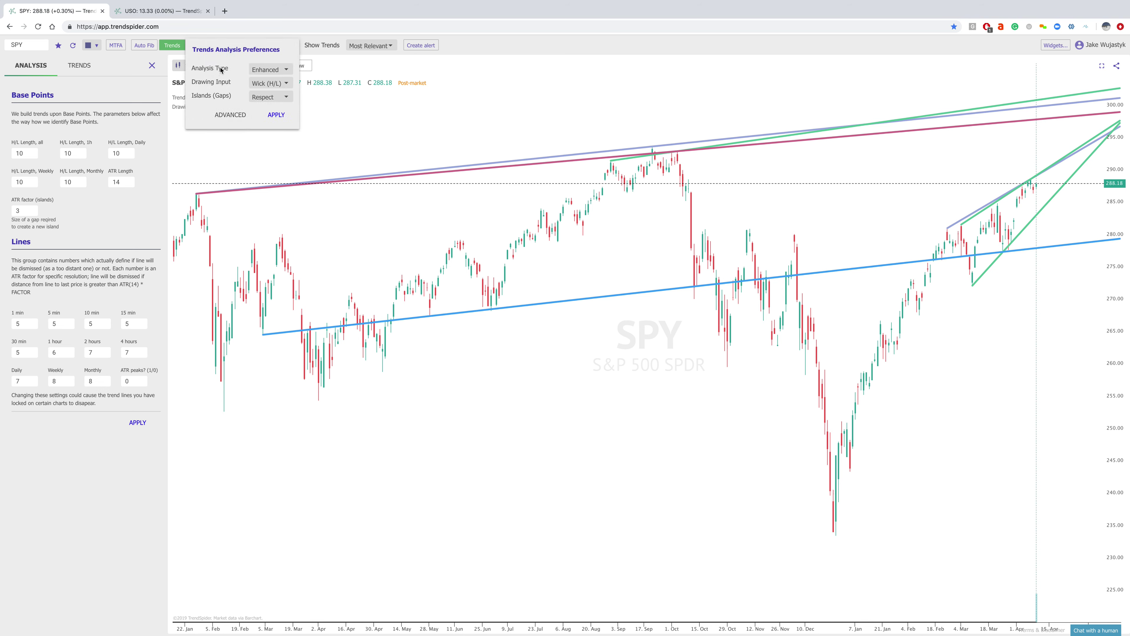
{"action": "left_click", "coordinate": [279, 71]}
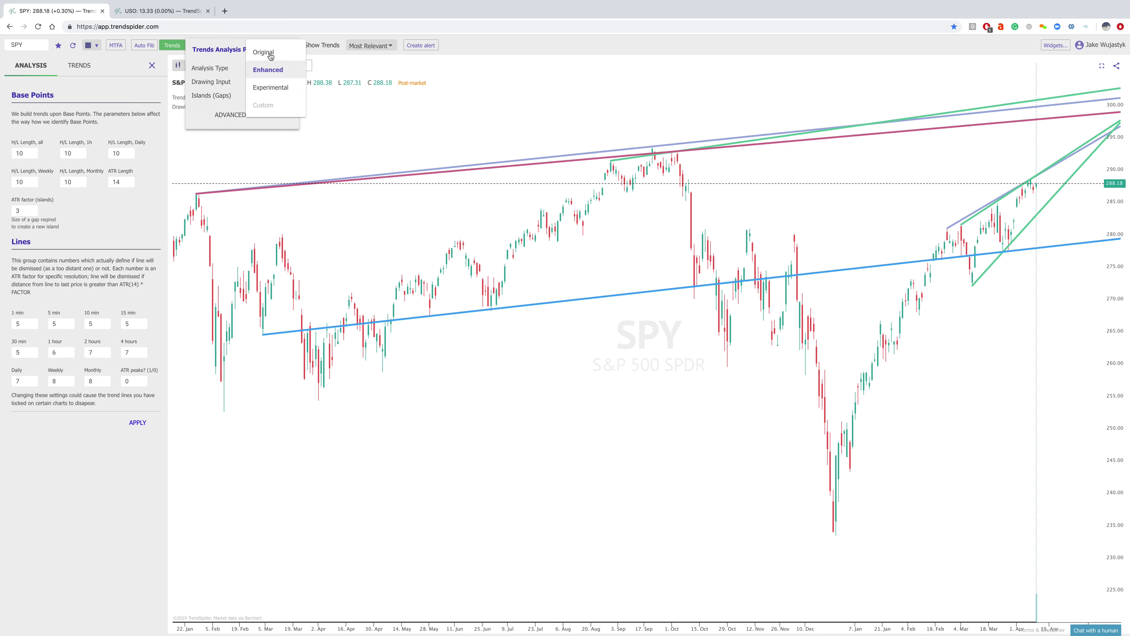
{"action": "left_click", "coordinate": [273, 58]}
{"action": "left_click", "coordinate": [276, 115]}
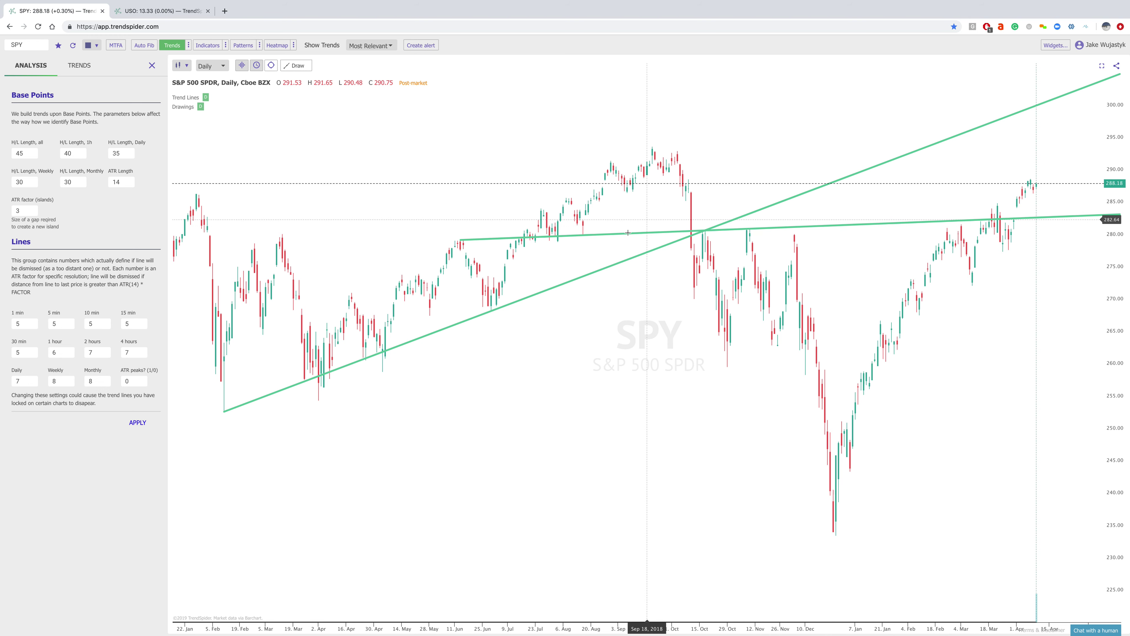
Step: Widen the displayed trend lines from the most relevant to More Lines, and finally to All (Unfiltered)
{"action": "left_click", "coordinate": [373, 47]}
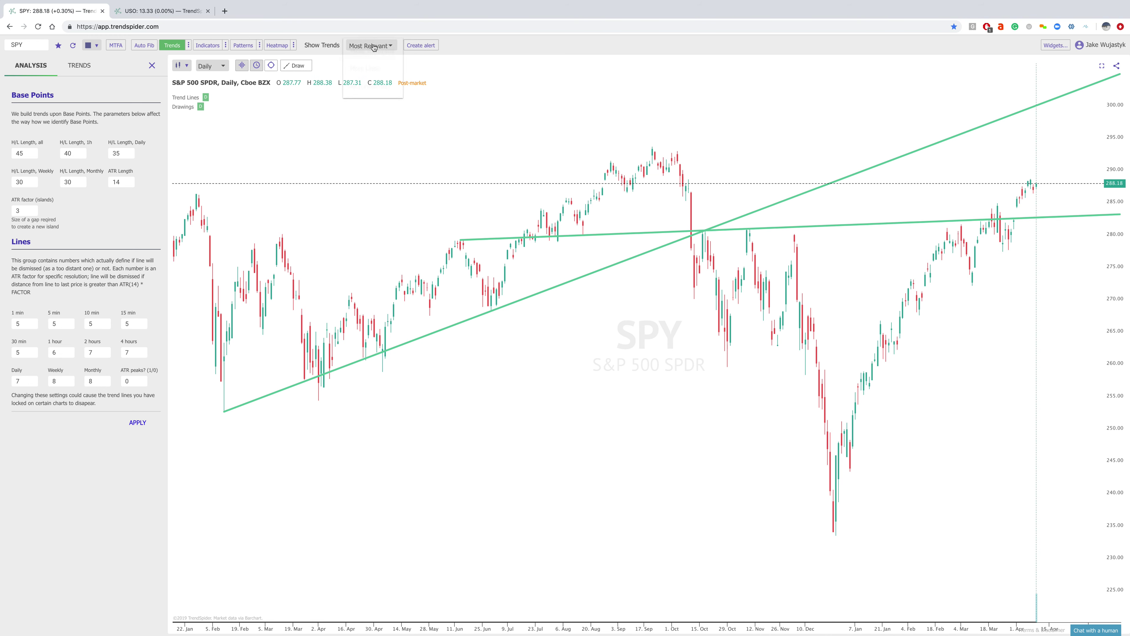
{"action": "left_click", "coordinate": [375, 70]}
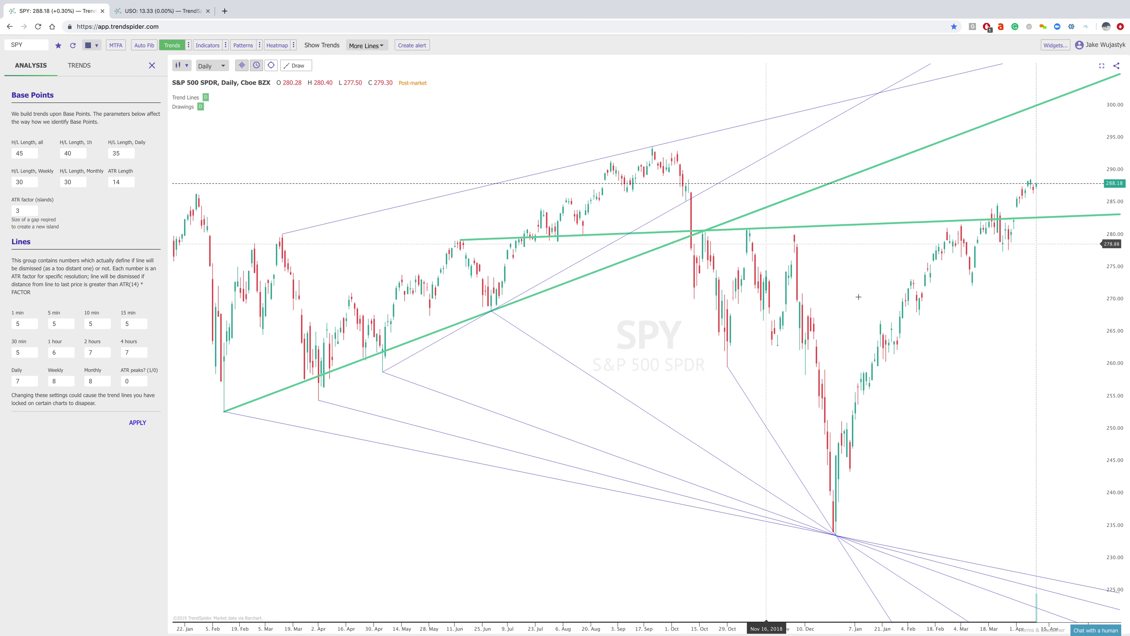
{"action": "left_click", "coordinate": [376, 50]}
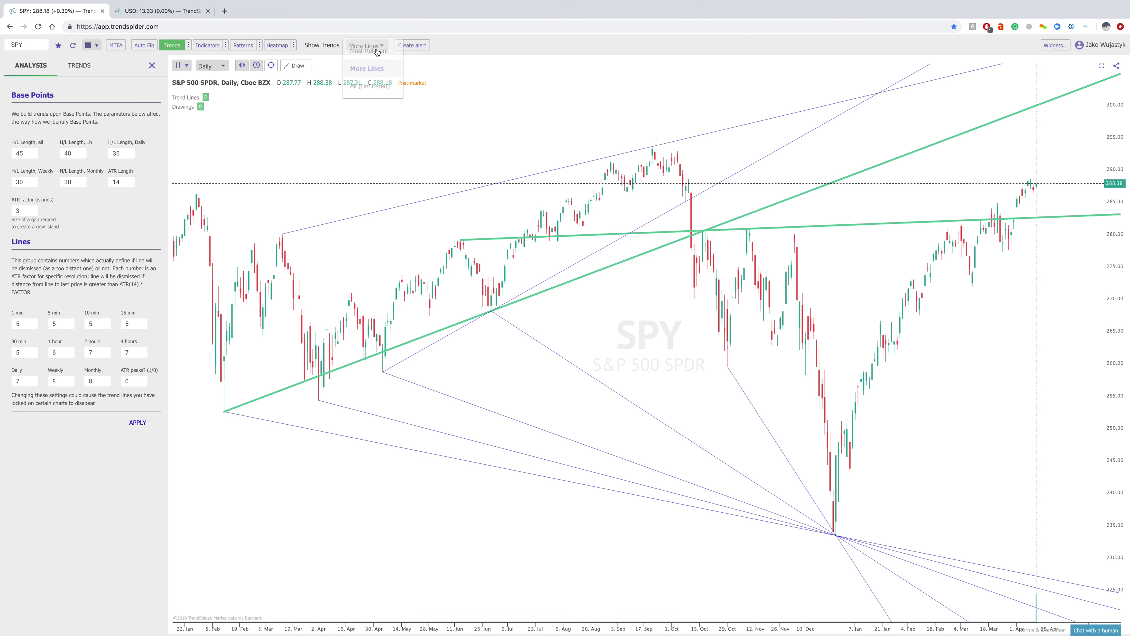
{"action": "left_click", "coordinate": [377, 86]}
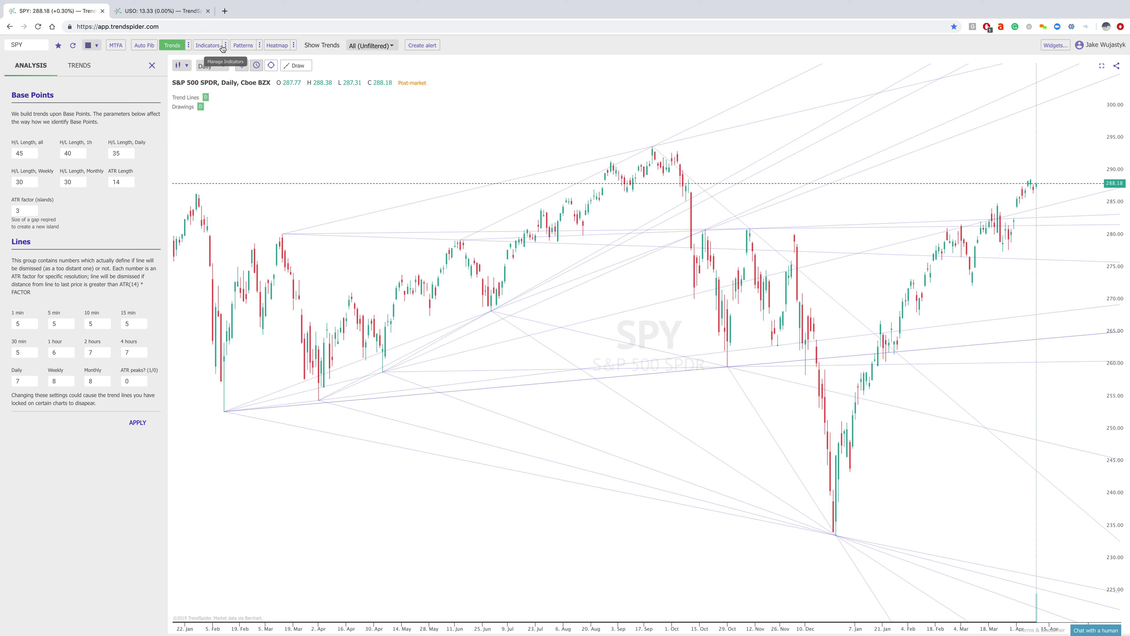
Step: Set the trend analysis type to Enhanced and apply it to the SPY chart
{"action": "left_click", "coordinate": [189, 45]}
{"action": "left_click", "coordinate": [270, 74]}
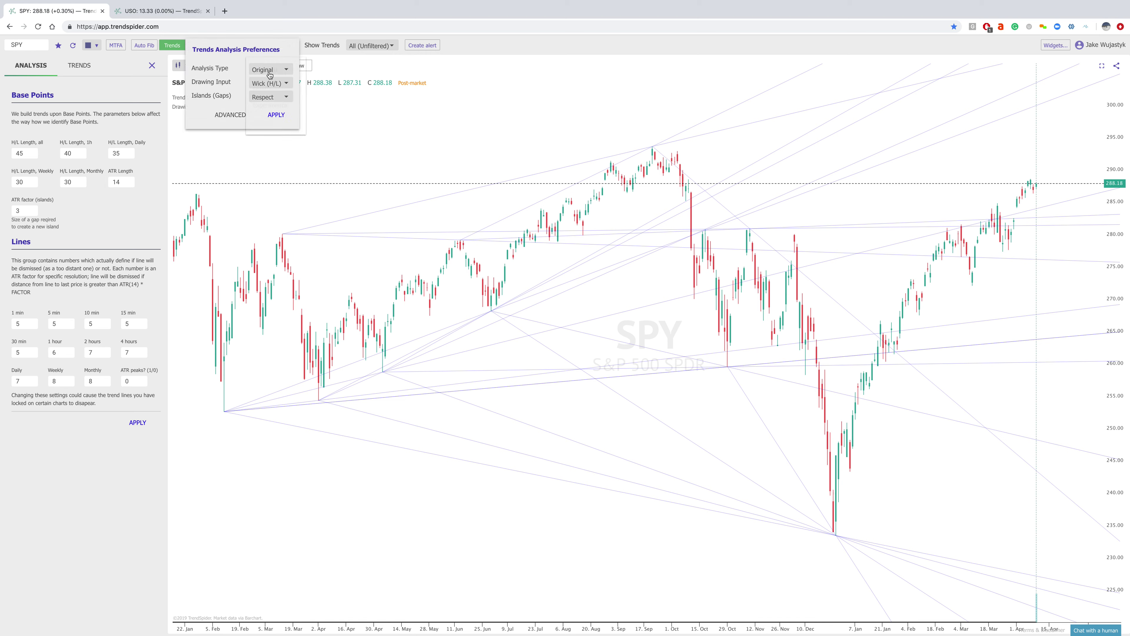
{"action": "left_click", "coordinate": [270, 88]}
{"action": "left_click", "coordinate": [280, 114]}
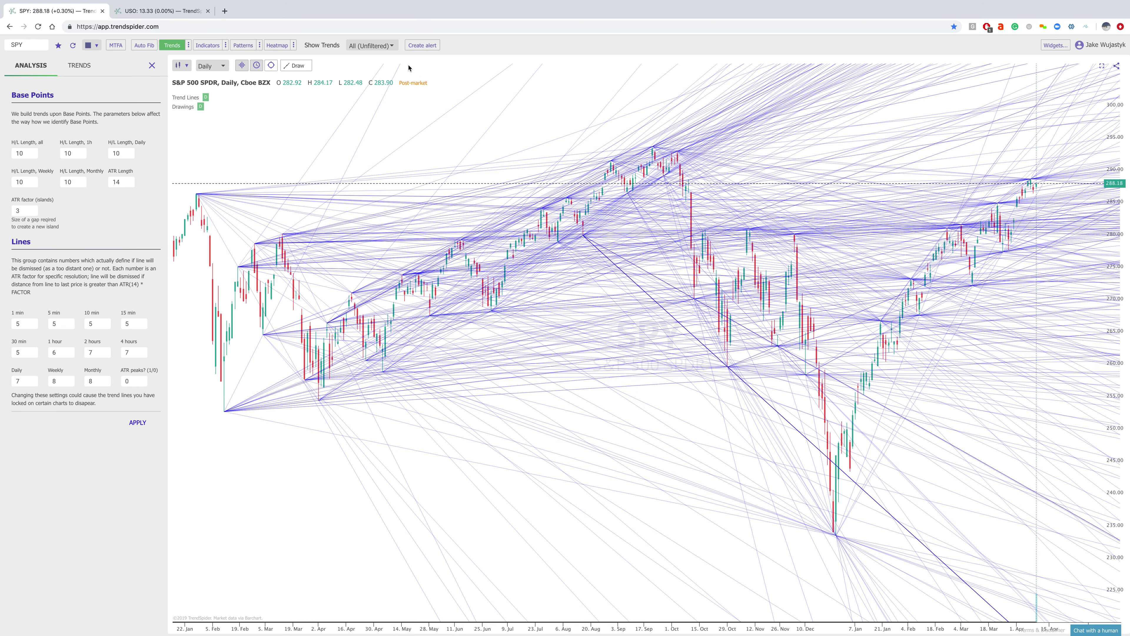
Step: Limit the displayed trends to More Lines and close the advanced trend settings
{"action": "left_click", "coordinate": [378, 46]}
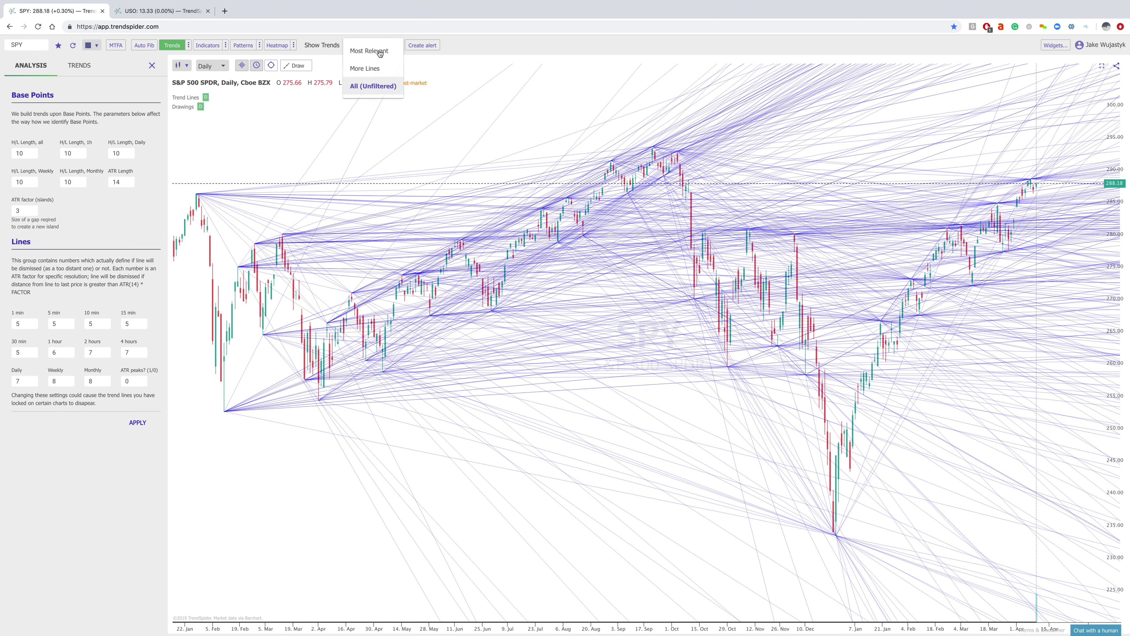
{"action": "left_click", "coordinate": [377, 71]}
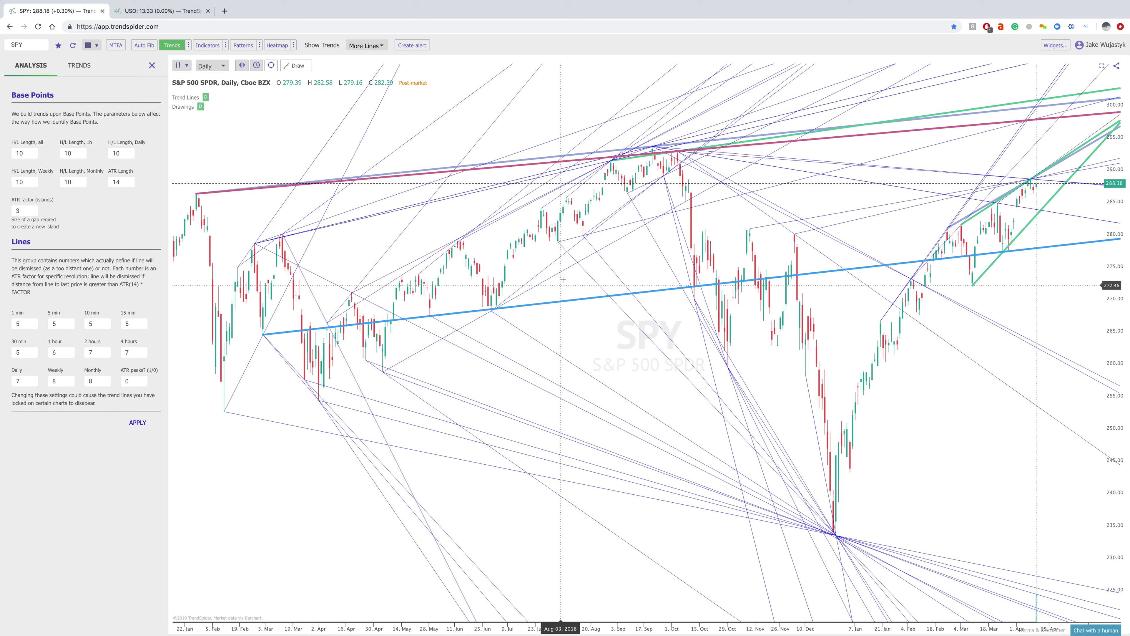
{"action": "left_click", "coordinate": [152, 67]}
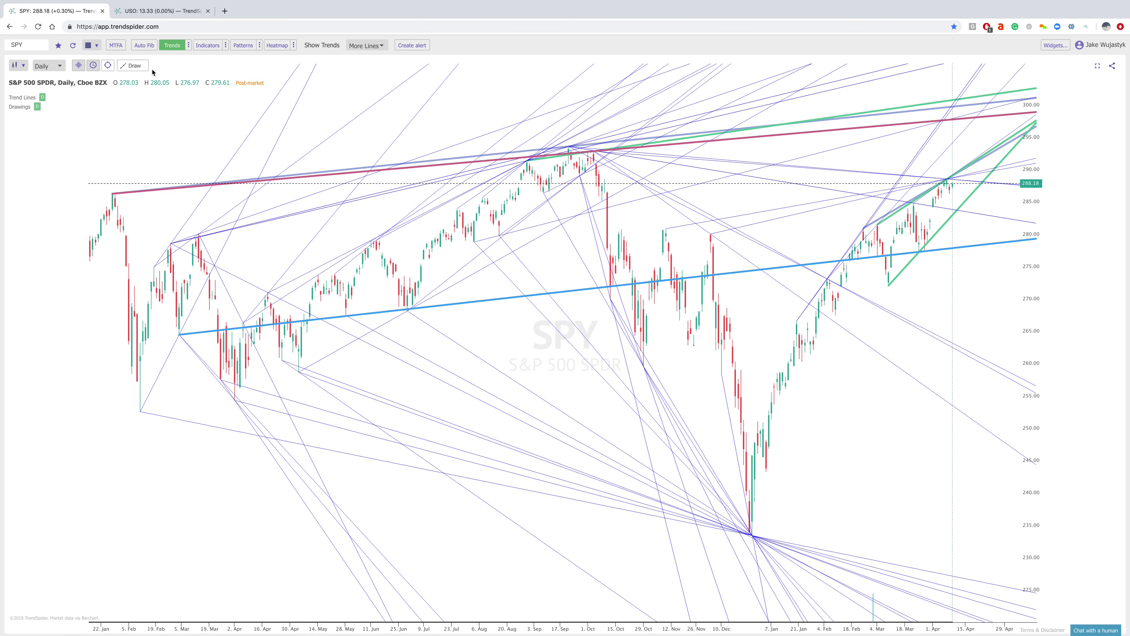
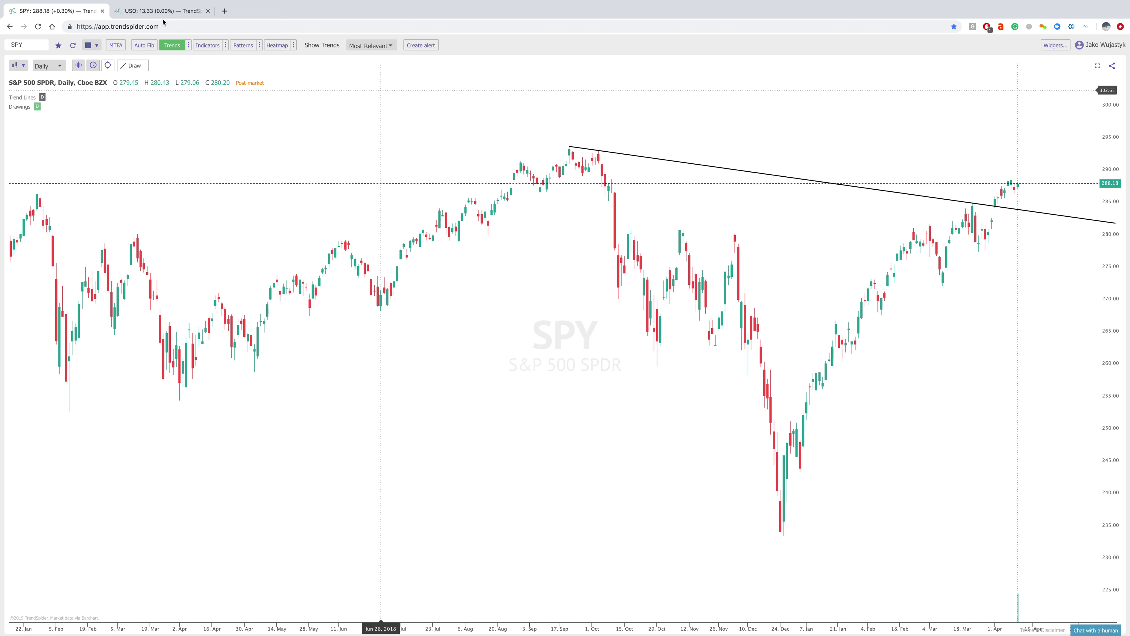
Step: Examine the trend line formulas and the trend formula reference in the advanced settings, and close them
{"action": "left_click", "coordinate": [188, 48]}
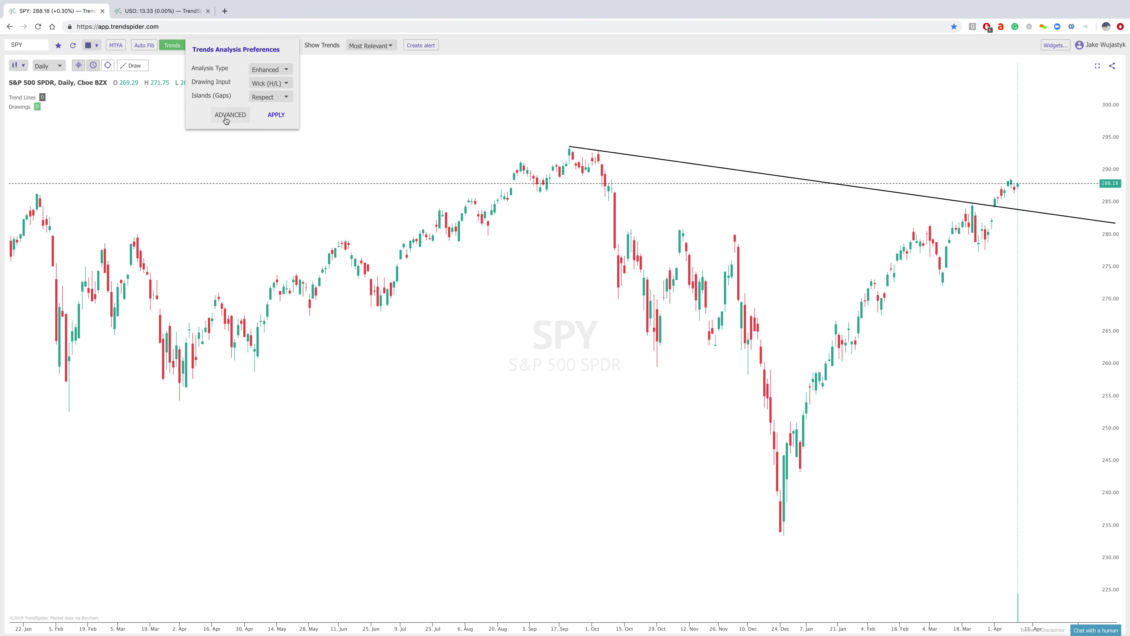
{"action": "left_click", "coordinate": [226, 115]}
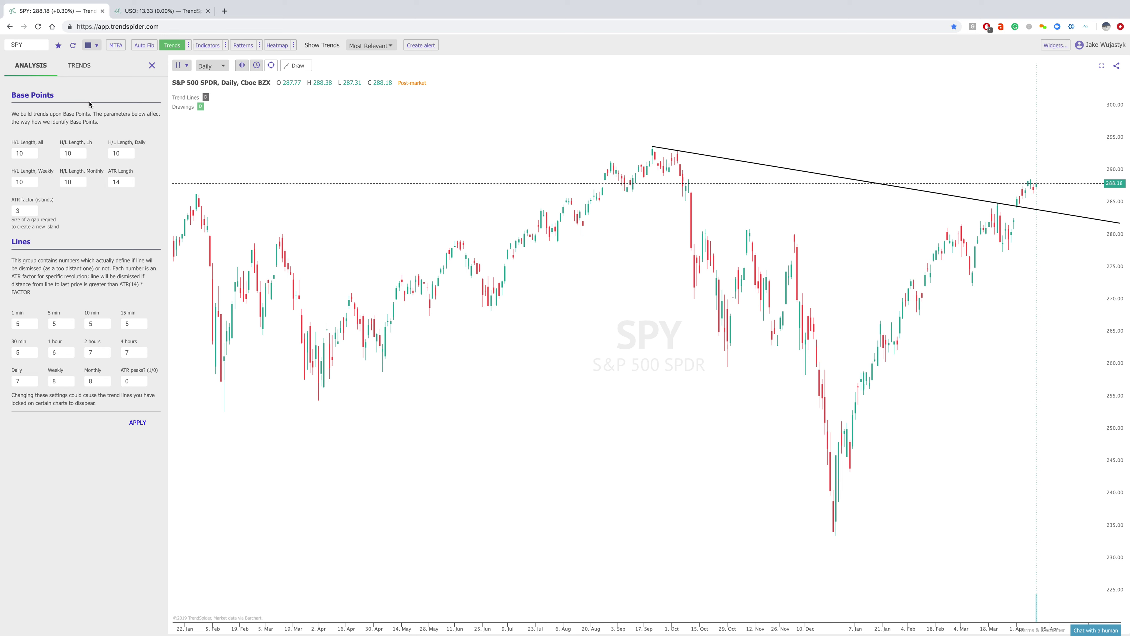
{"action": "left_click", "coordinate": [82, 70]}
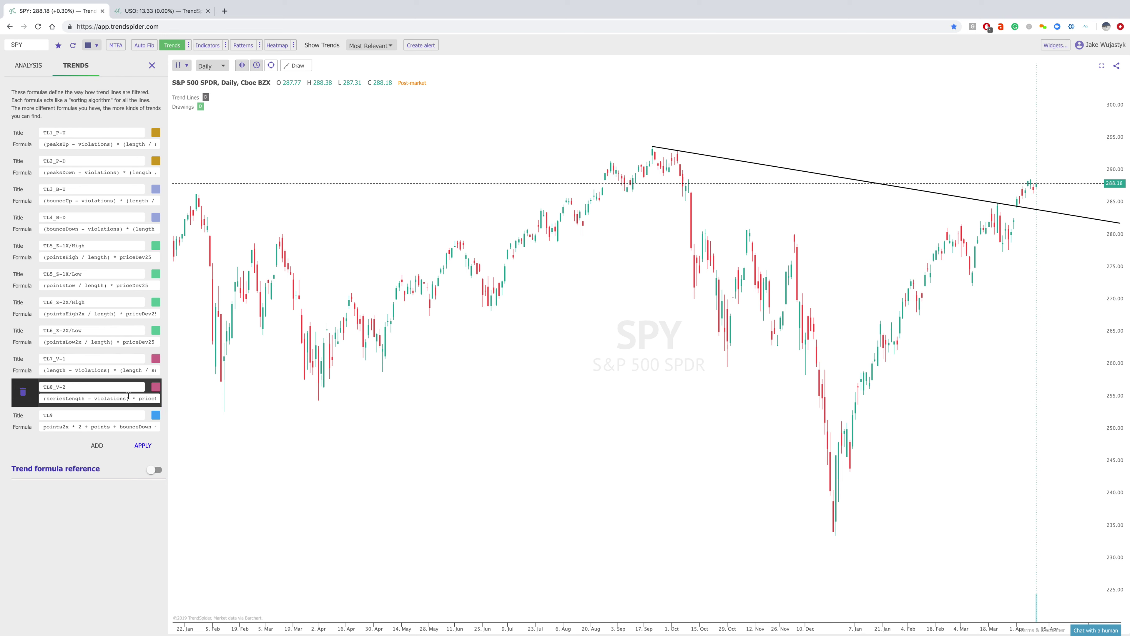
{"action": "left_click", "coordinate": [155, 469]}
{"action": "scroll", "coordinate": [131, 500], "scroll_direction": "down", "scroll_amount": 1}
{"action": "scroll", "coordinate": [131, 499], "scroll_direction": "down", "scroll_amount": 5}
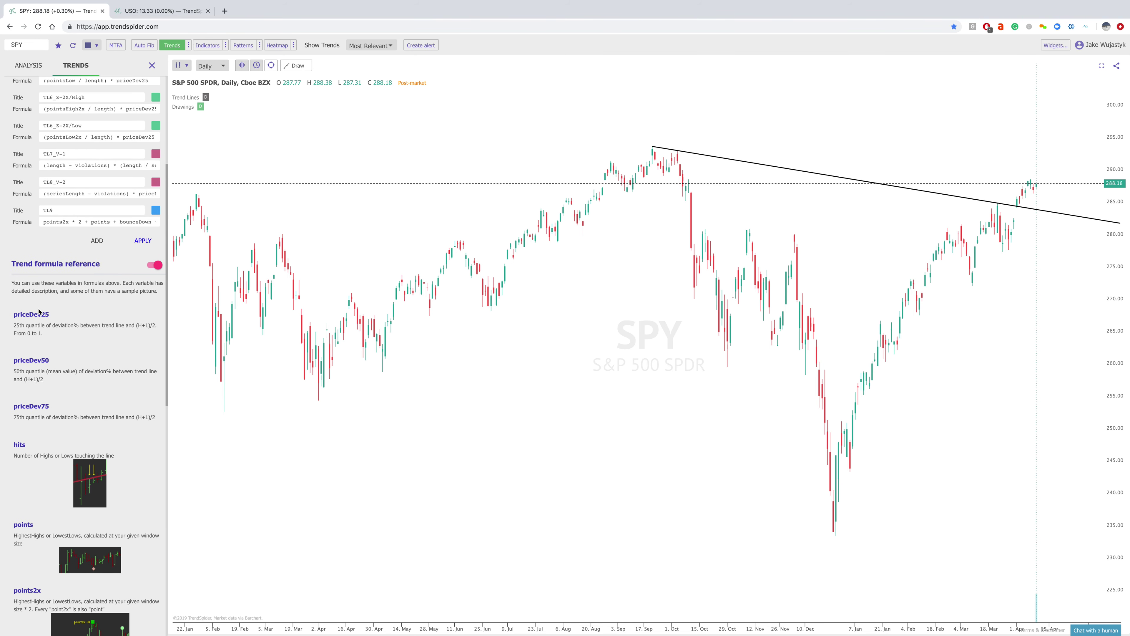
{"action": "scroll", "coordinate": [88, 401], "scroll_direction": "down", "scroll_amount": 1}
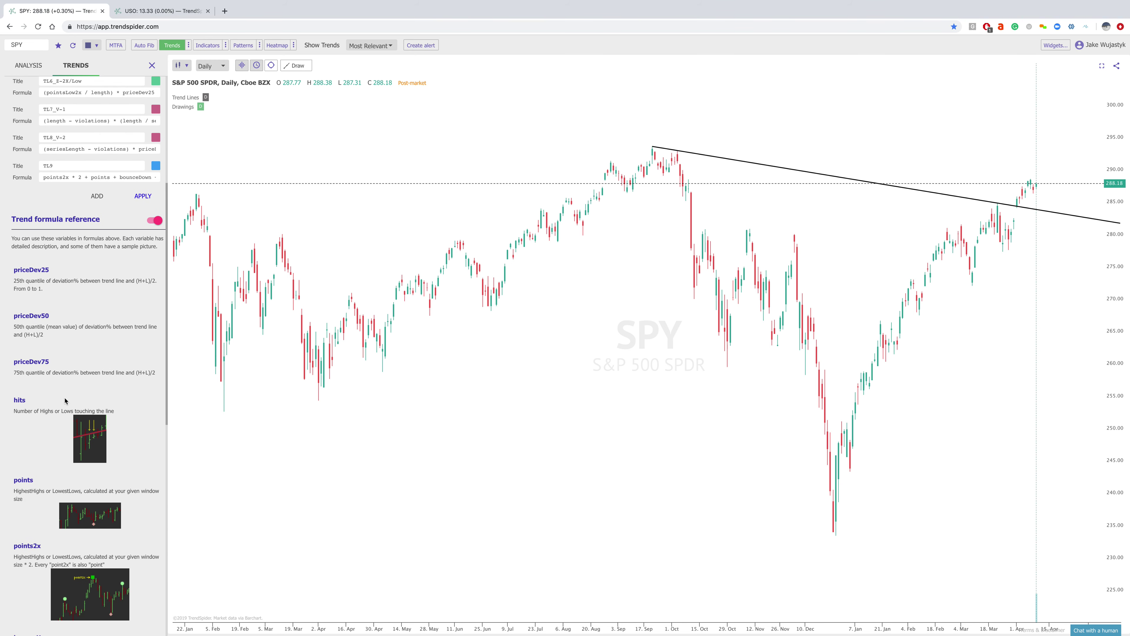
{"action": "scroll", "coordinate": [59, 406], "scroll_direction": "down", "scroll_amount": 5}
{"action": "scroll", "coordinate": [101, 436], "scroll_direction": "up", "scroll_amount": 10}
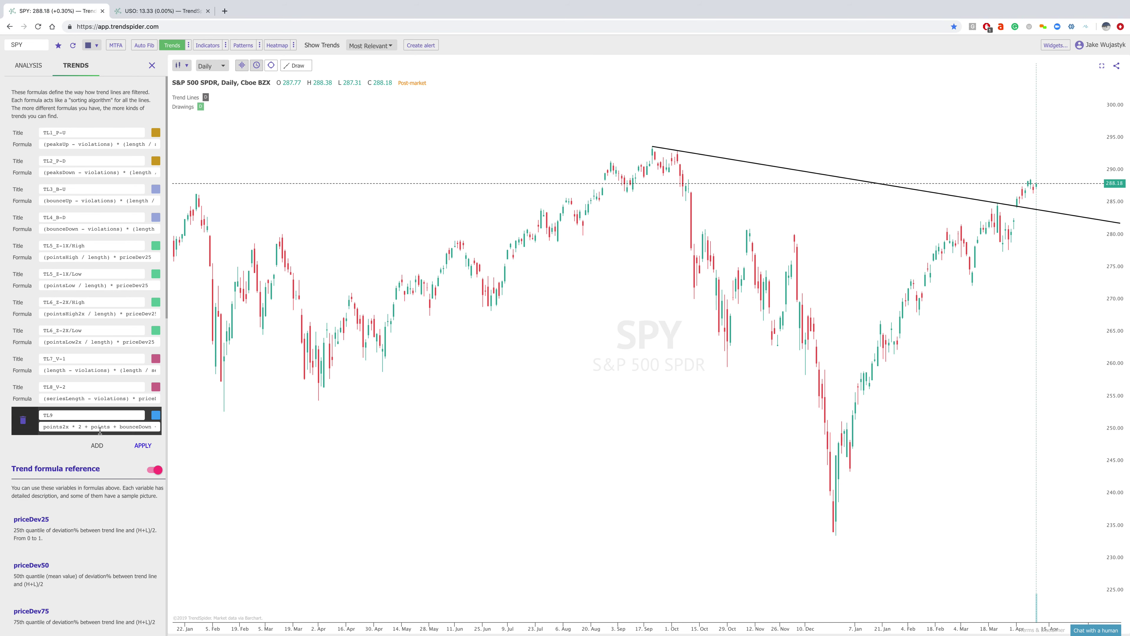
{"action": "left_click", "coordinate": [152, 66]}
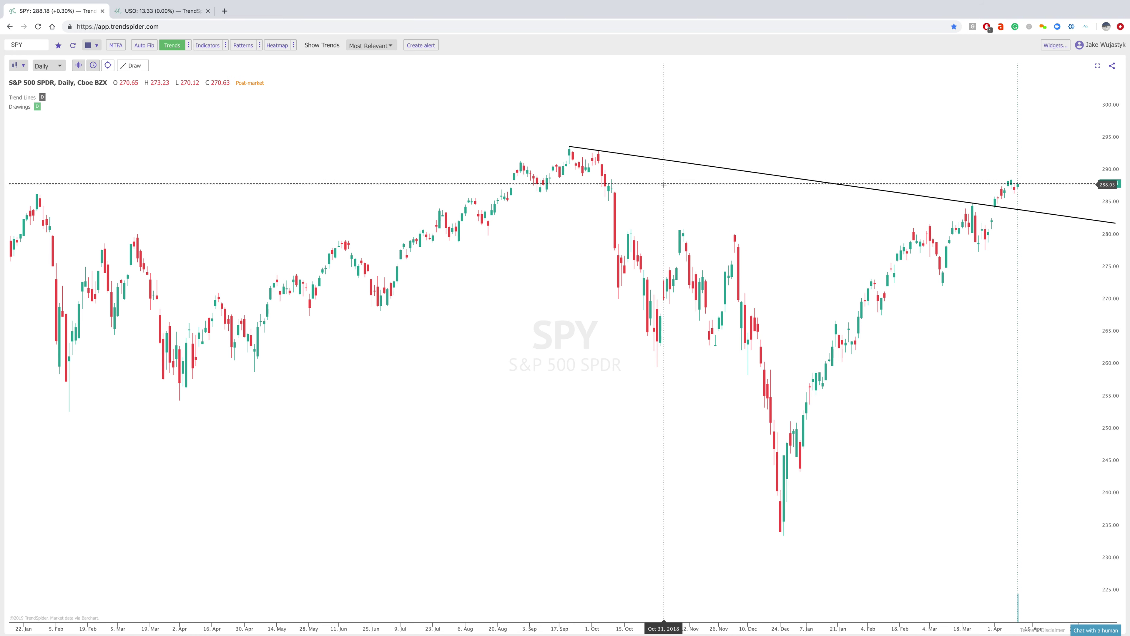
Step: Start a trend alert on the descending black ray with the sensitivity set to ±$1.35, and discard it
{"action": "scroll", "coordinate": [672, 186], "scroll_direction": "up", "scroll_amount": 2}
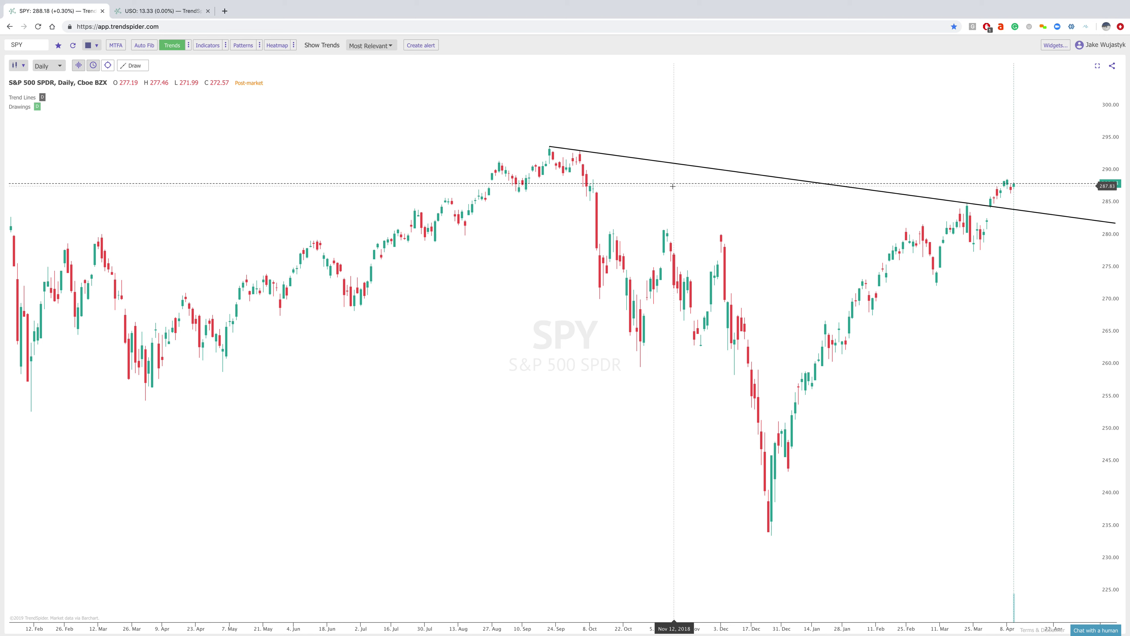
{"action": "right_click", "coordinate": [678, 163]}
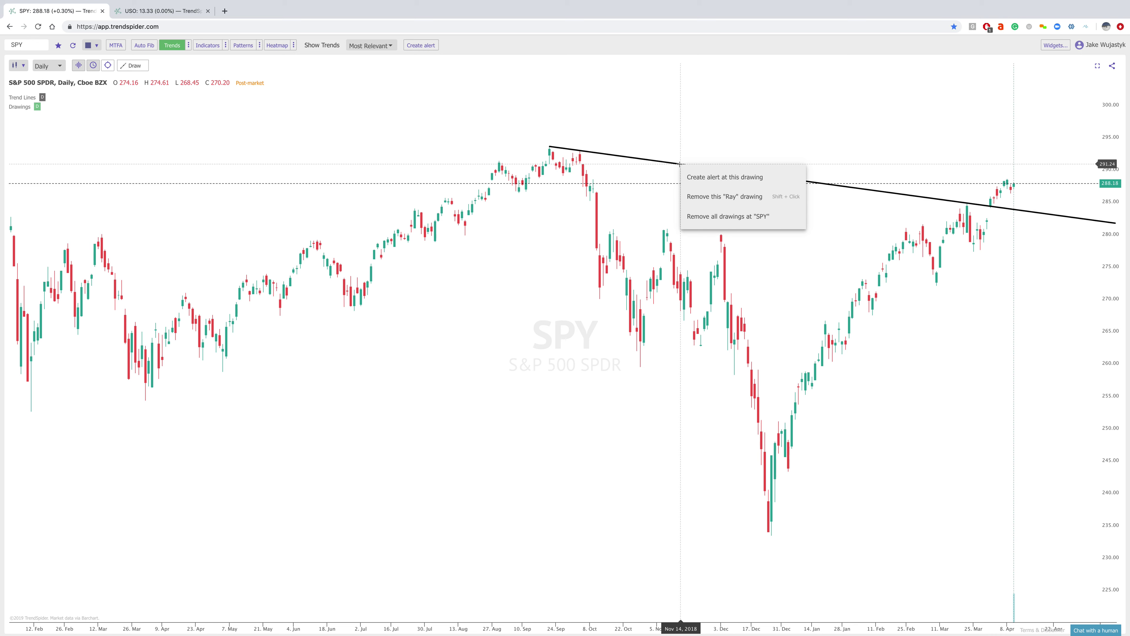
{"action": "left_click", "coordinate": [697, 174]}
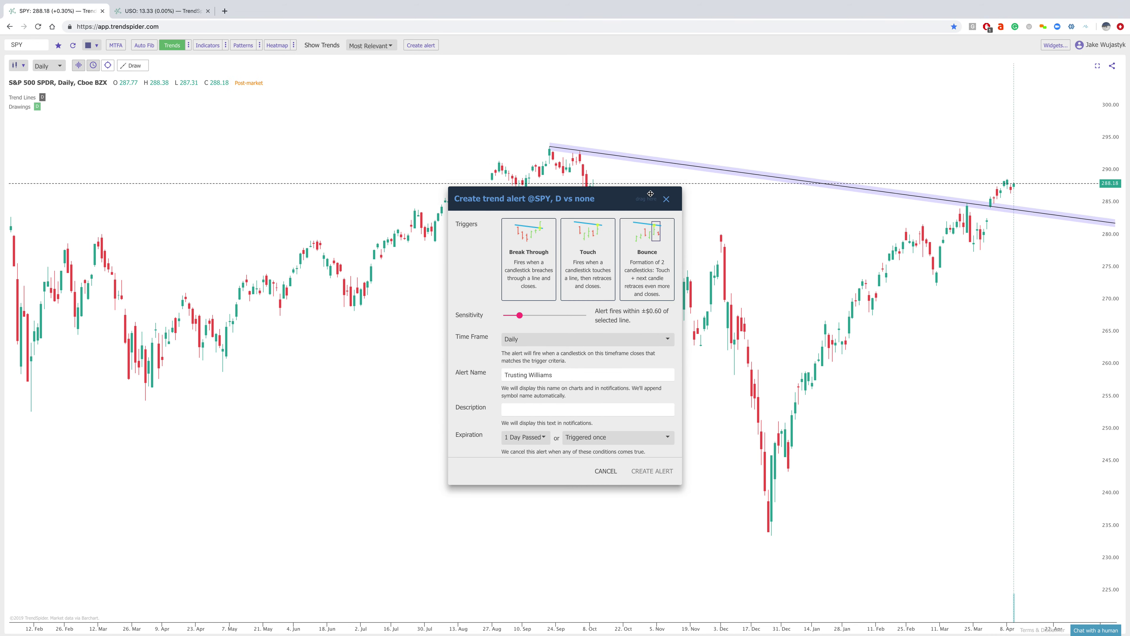
{"action": "mouse_move", "coordinate": [522, 317]}
{"action": "left_mouse_down"}
{"action": "mouse_move", "coordinate": [560, 317]}
{"action": "mouse_move", "coordinate": [540, 316]}
{"action": "left_mouse_up"}
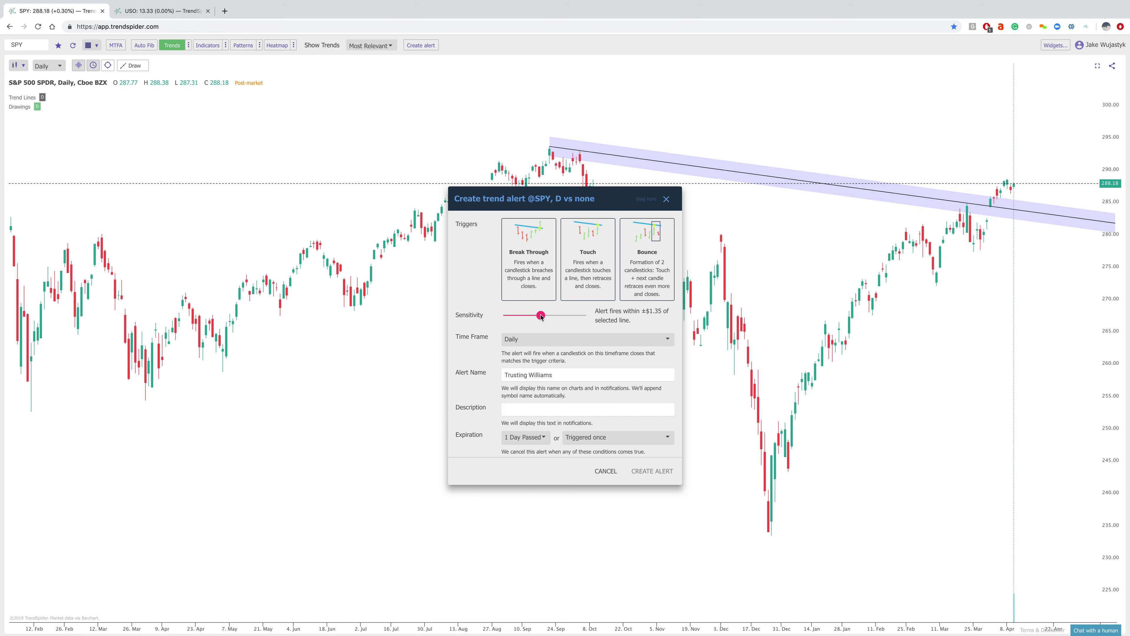
{"action": "left_click", "coordinate": [666, 200]}
Step: Add the Crypto watchlist widget beside the SPY chart
{"action": "left_click", "coordinate": [1055, 45]}
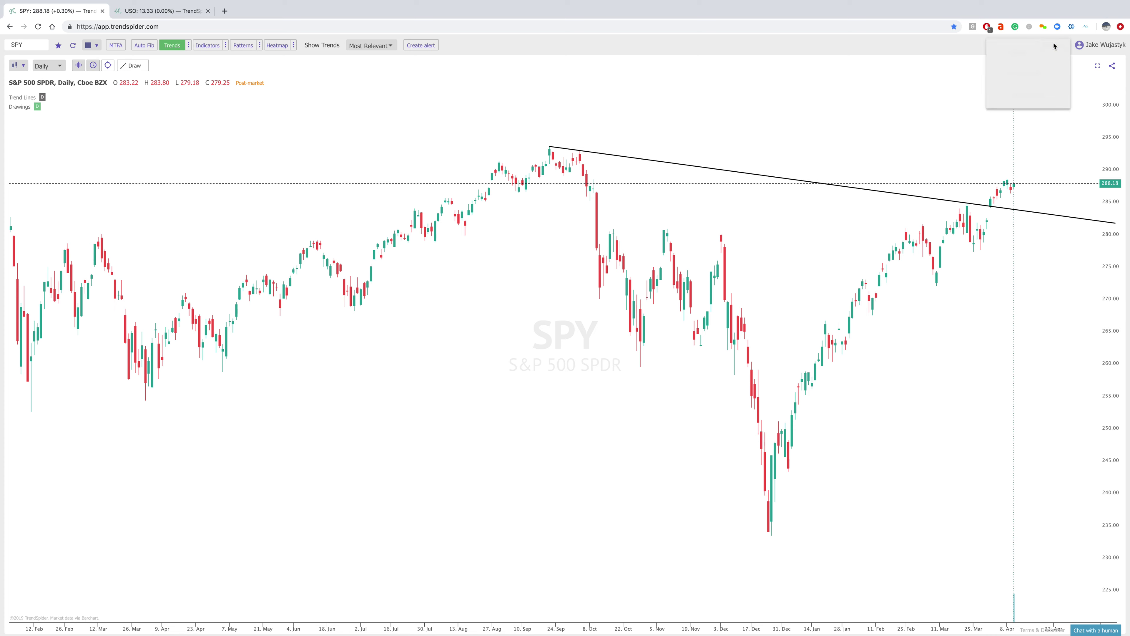
{"action": "left_click", "coordinate": [1026, 94]}
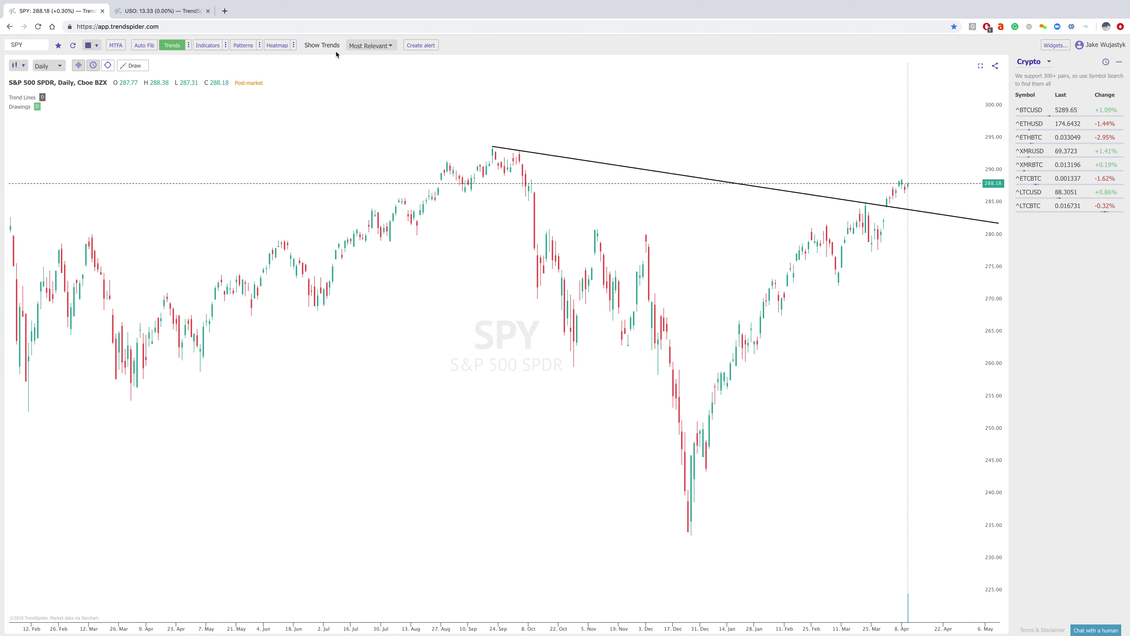
Step: Overlay candlestick patterns on the SPY chart and look through the list of available patterns
{"action": "left_click", "coordinate": [243, 45]}
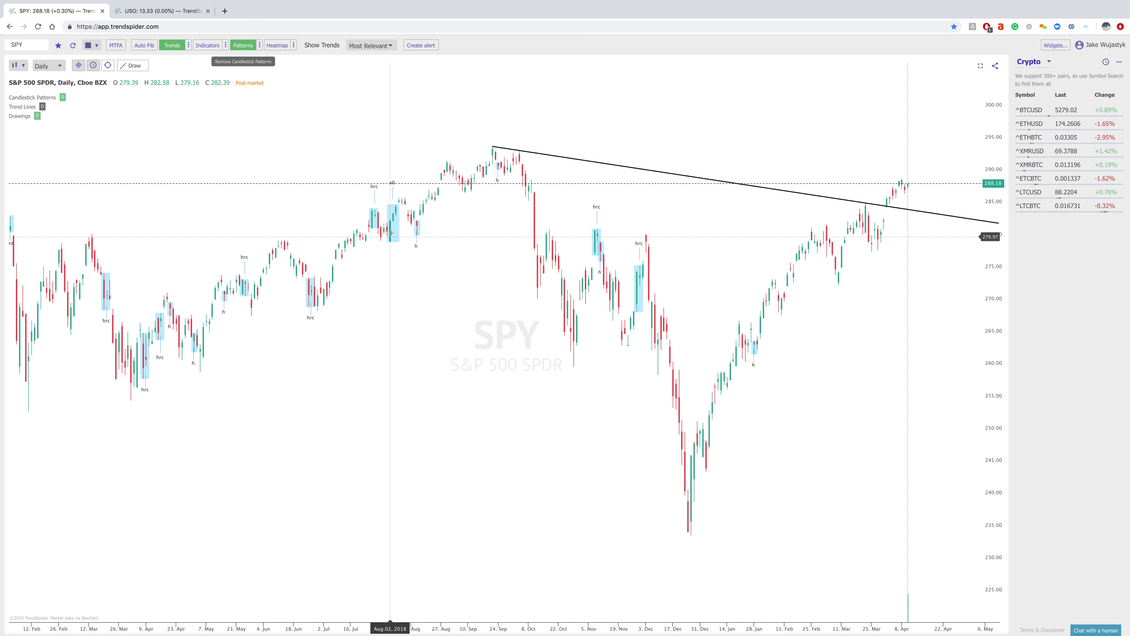
{"action": "left_click", "coordinate": [259, 45]}
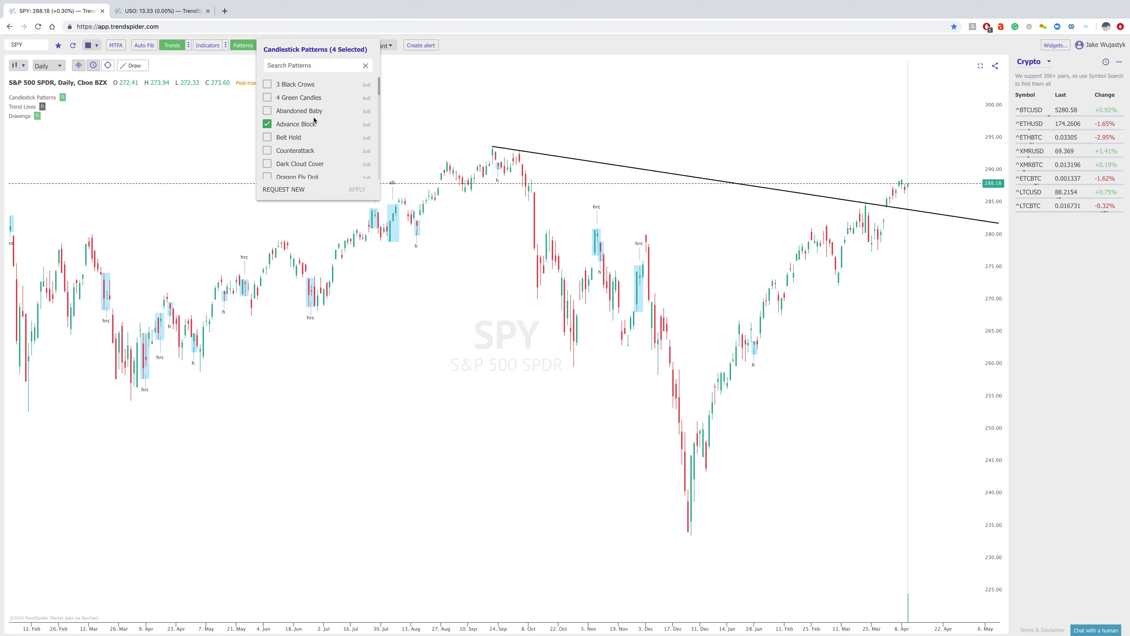
{"action": "scroll", "coordinate": [316, 127], "scroll_direction": "down", "scroll_amount": 7}
{"action": "scroll", "coordinate": [317, 129], "scroll_direction": "up", "scroll_amount": 7}
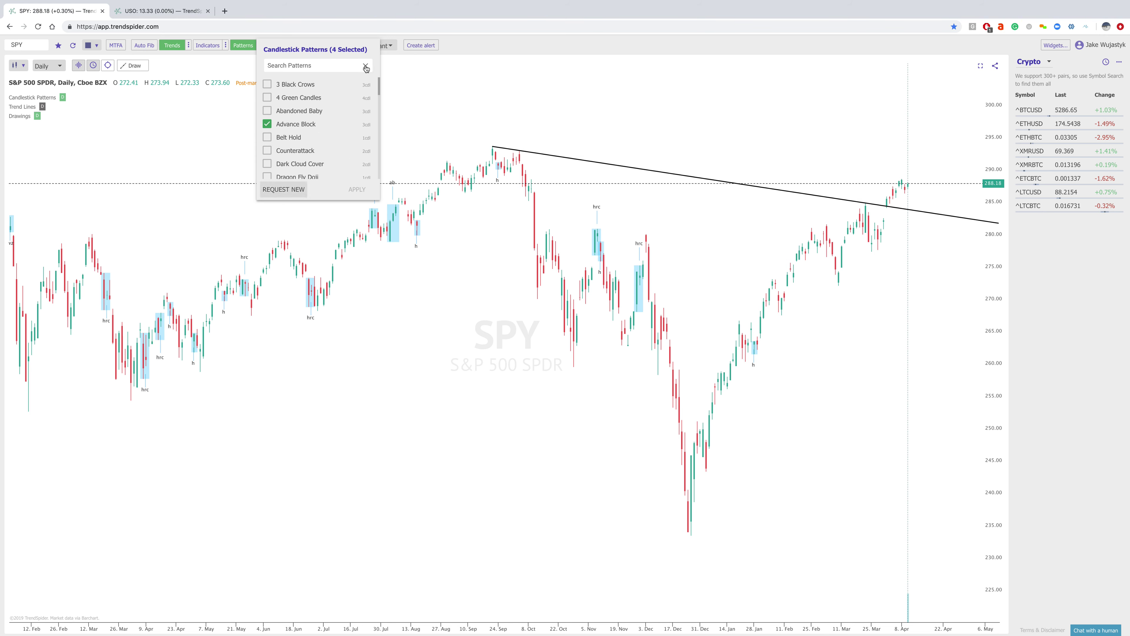
{"action": "left_click", "coordinate": [406, 89]}
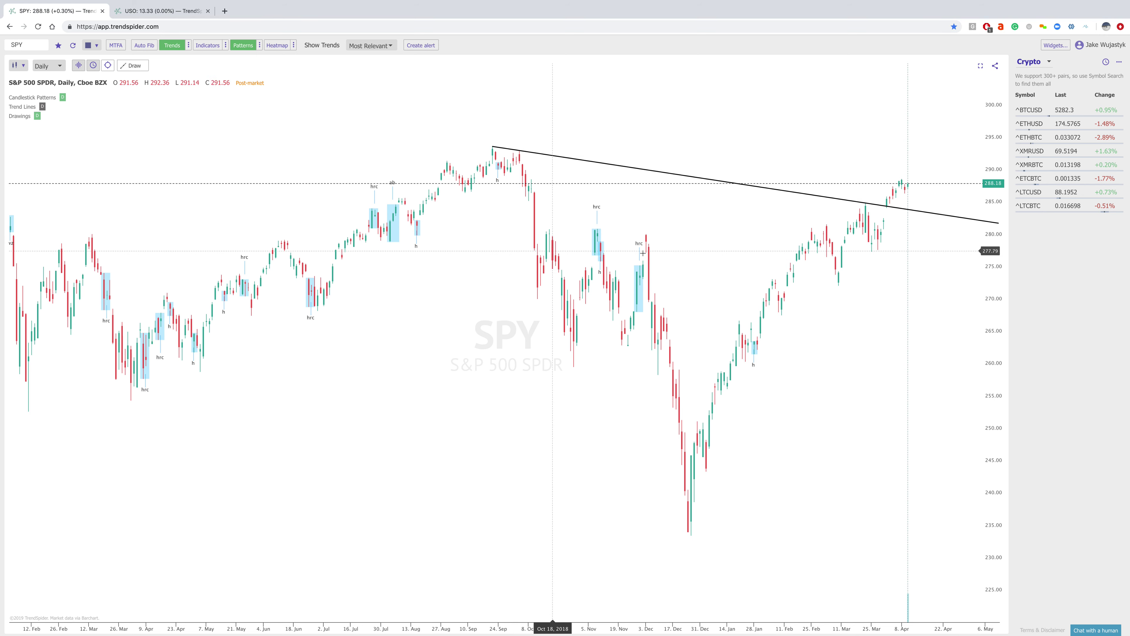
Step: Remove the candlestick pattern overlay from the SPY chart
{"action": "left_click", "coordinate": [239, 47]}
{"action": "scroll", "coordinate": [525, 213], "scroll_direction": "up", "scroll_amount": 3}
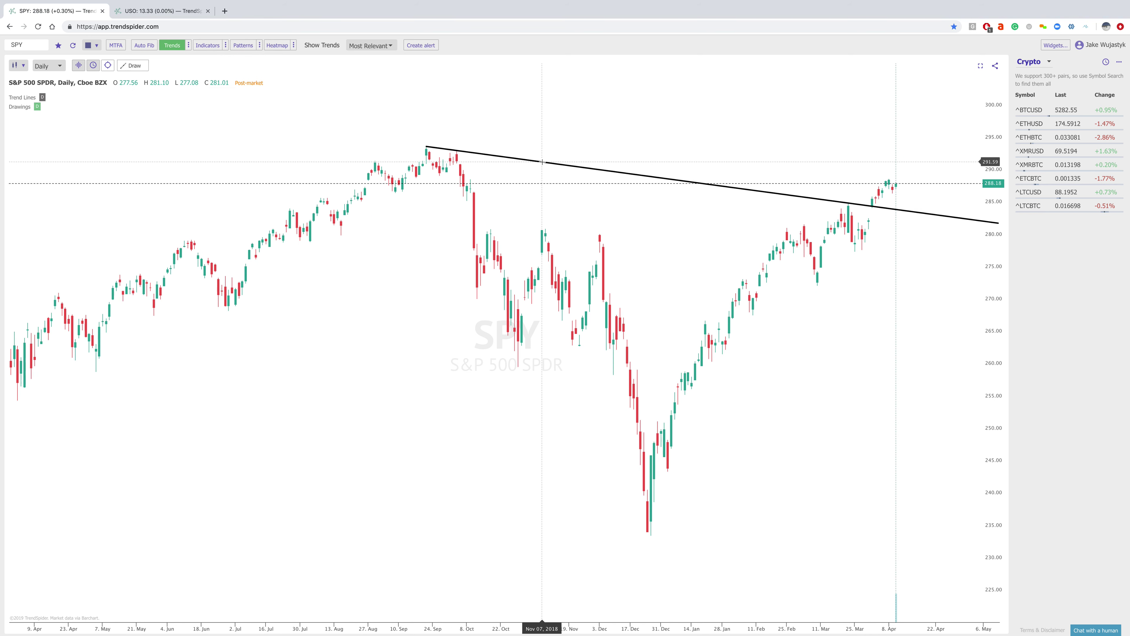
Step: Start a trend alert on the descending black ray and try a sensitivity of ±$2.33, followed by a precise line hit
{"action": "scroll", "coordinate": [841, 303], "scroll_direction": "left", "scroll_amount": 2}
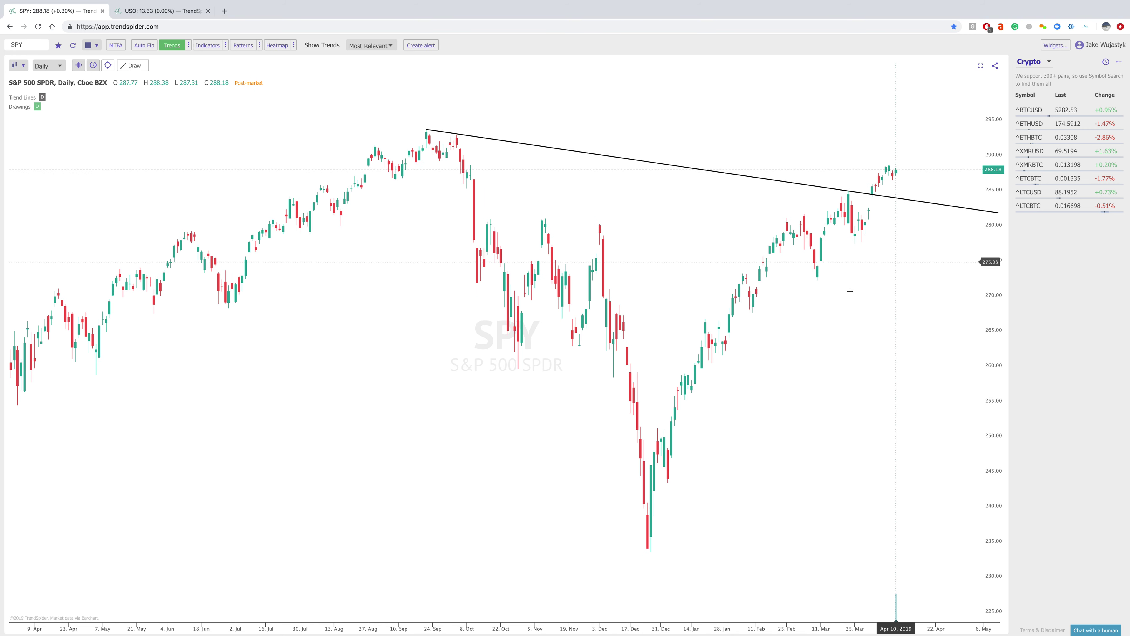
{"action": "scroll", "coordinate": [839, 314], "scroll_direction": "up", "scroll_amount": 3}
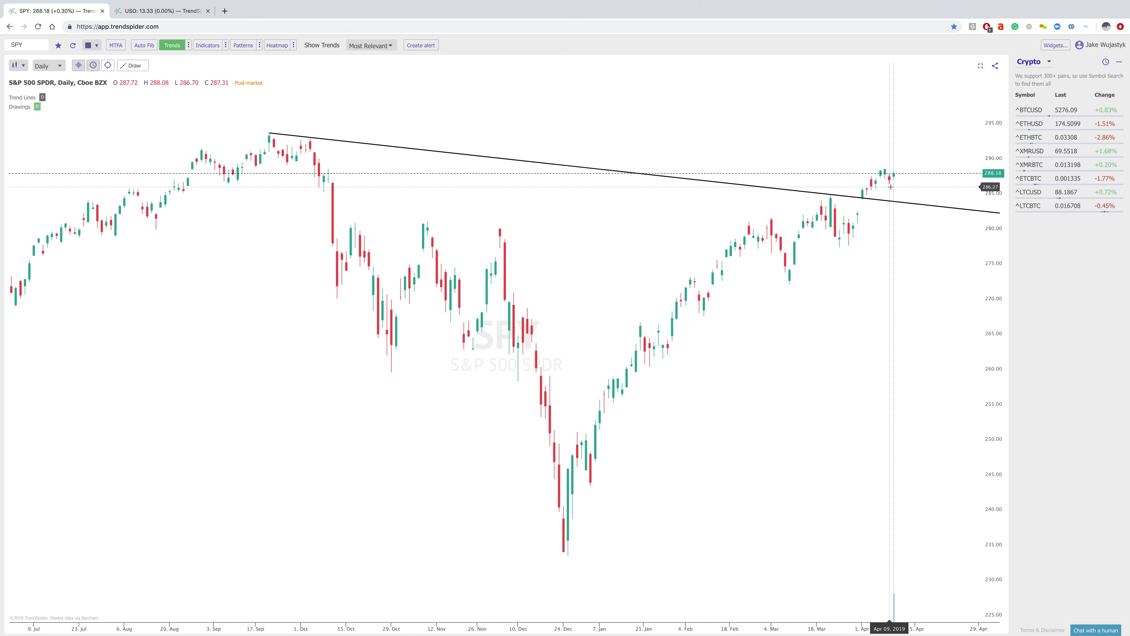
{"action": "left_click", "coordinate": [897, 201]}
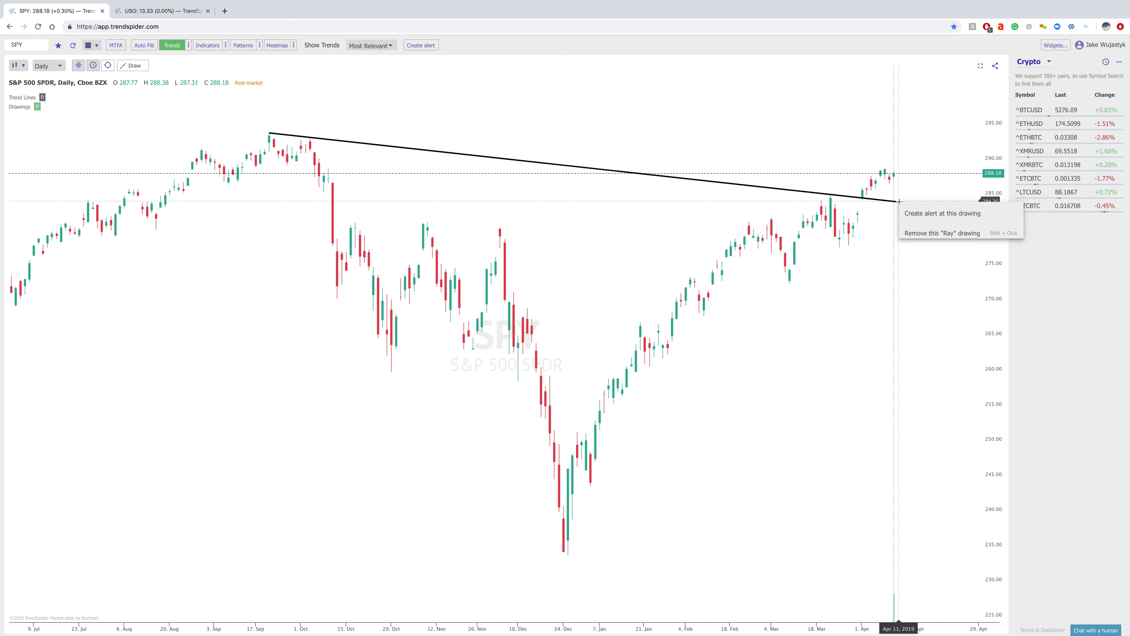
{"action": "left_click", "coordinate": [913, 215]}
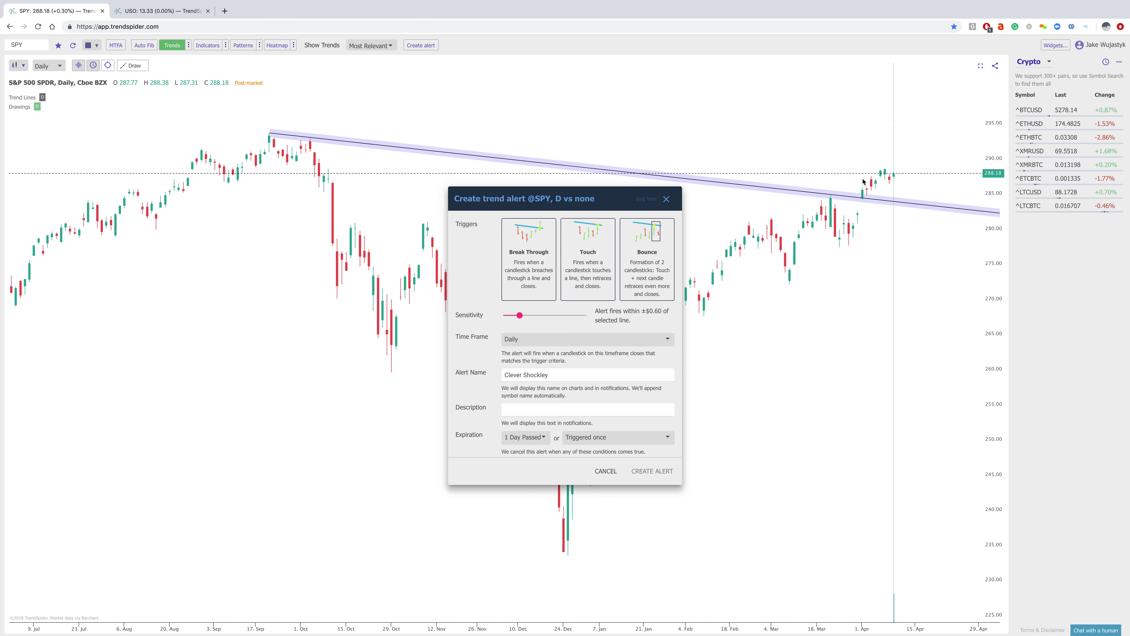
{"action": "left_click_drag", "start_coordinate": [519, 315], "coordinate": [569, 316]}
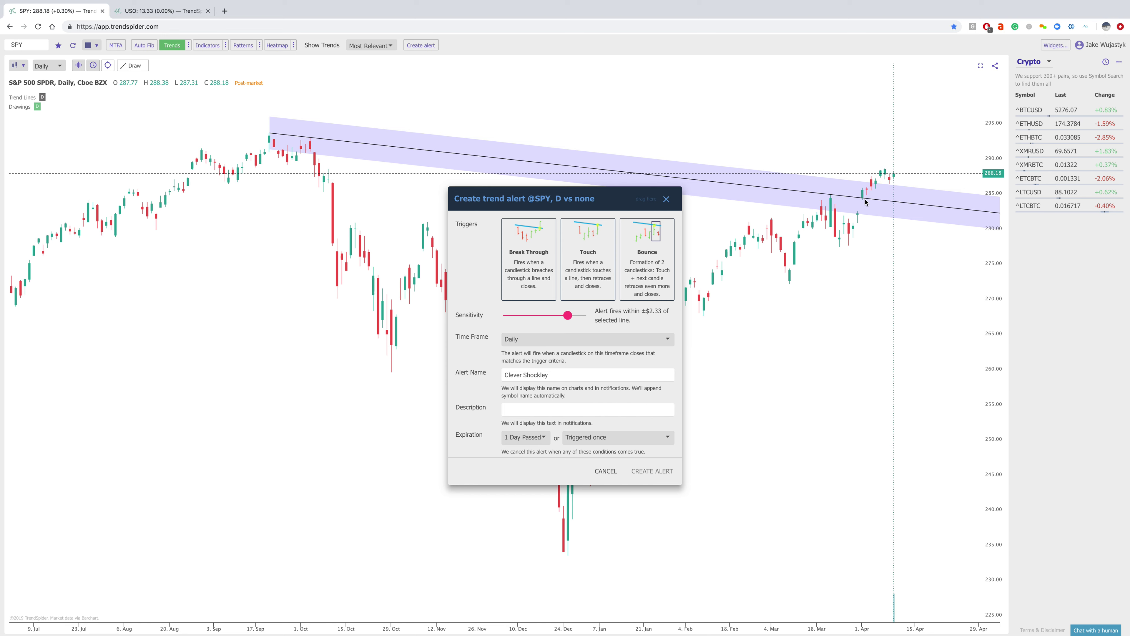
{"action": "left_click_drag", "start_coordinate": [568, 316], "coordinate": [503, 317]}
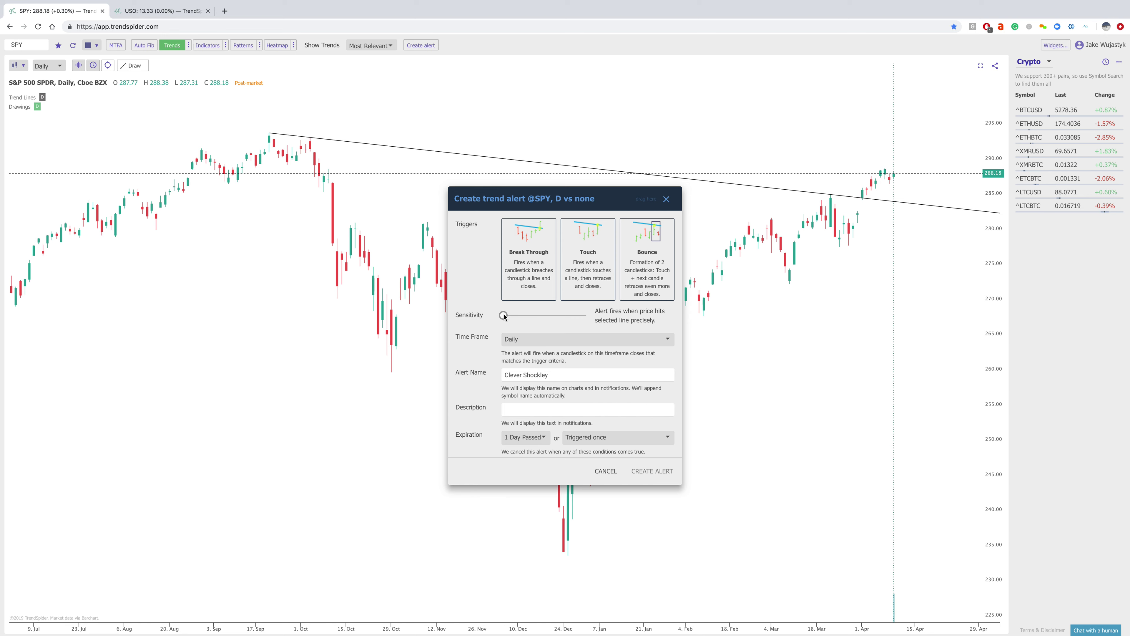
Step: Try trend alert sensitivities of ±$0.23 and about ±$1.43 on the ray, and discard the alert
{"action": "left_click_drag", "start_coordinate": [504, 316], "coordinate": [509, 316]}
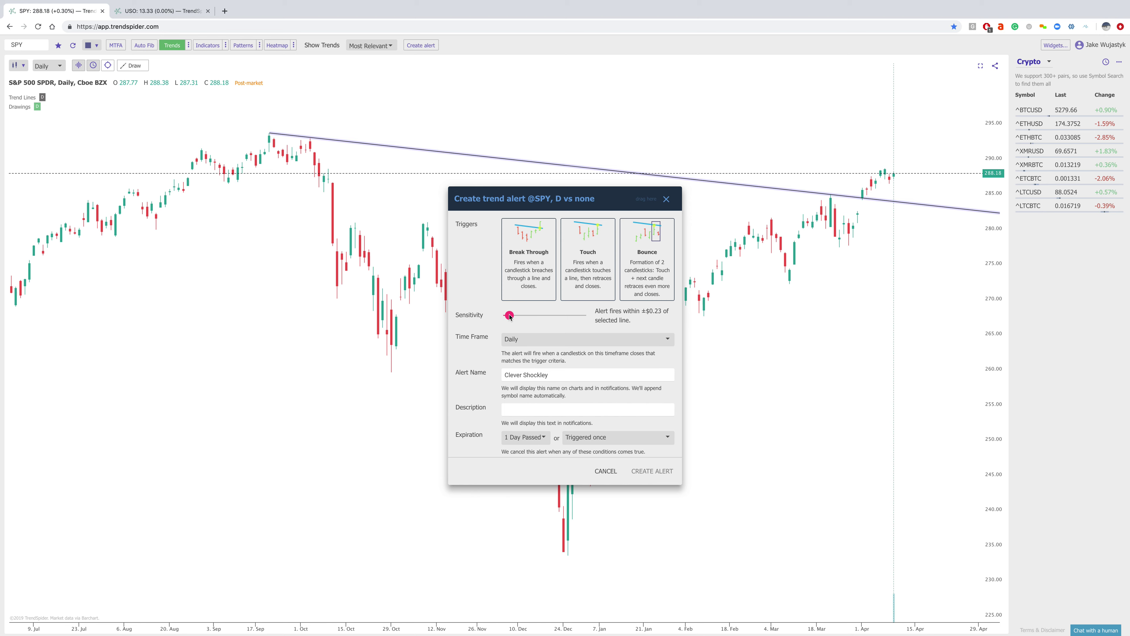
{"action": "left_click_drag", "start_coordinate": [510, 316], "coordinate": [512, 316]}
{"action": "left_click_drag", "start_coordinate": [512, 316], "coordinate": [543, 317]}
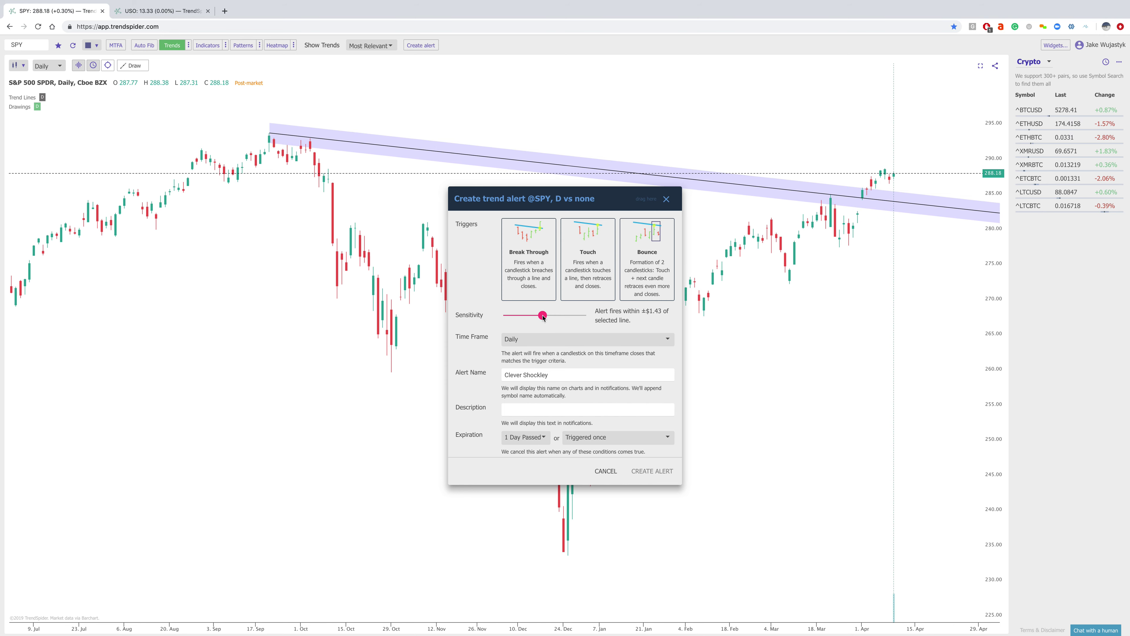
{"action": "left_click_drag", "start_coordinate": [543, 315], "coordinate": [541, 316]}
{"action": "left_click", "coordinate": [666, 199]}
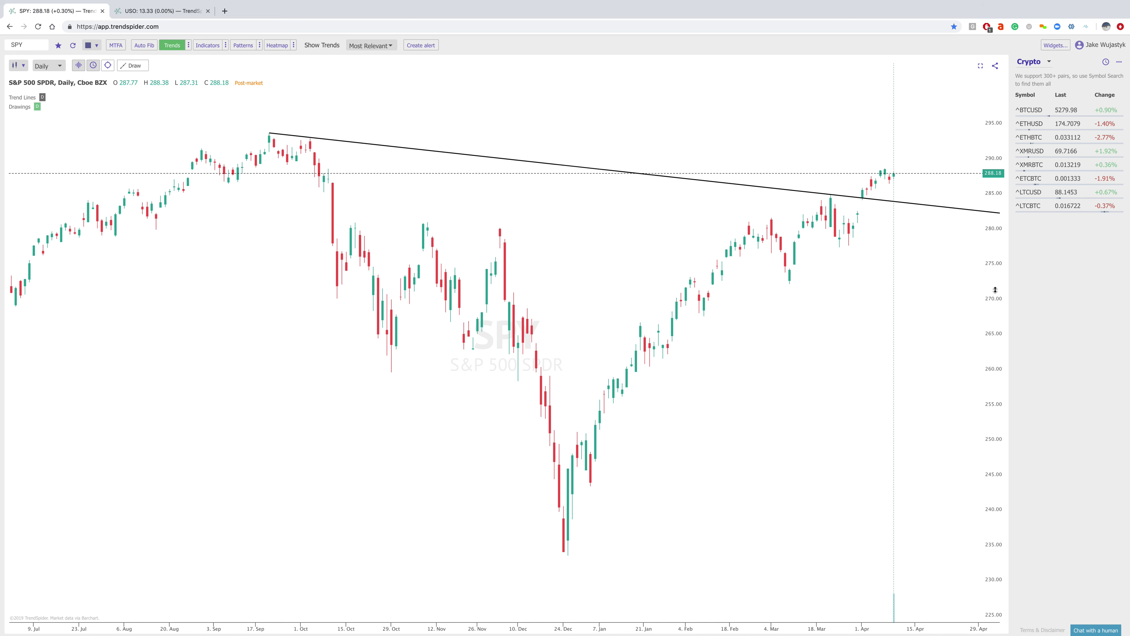
{"action": "scroll", "coordinate": [996, 290], "scroll_direction": "up", "scroll_amount": 3}
{"action": "left_click_drag", "start_coordinate": [857, 296], "coordinate": [856, 306]}
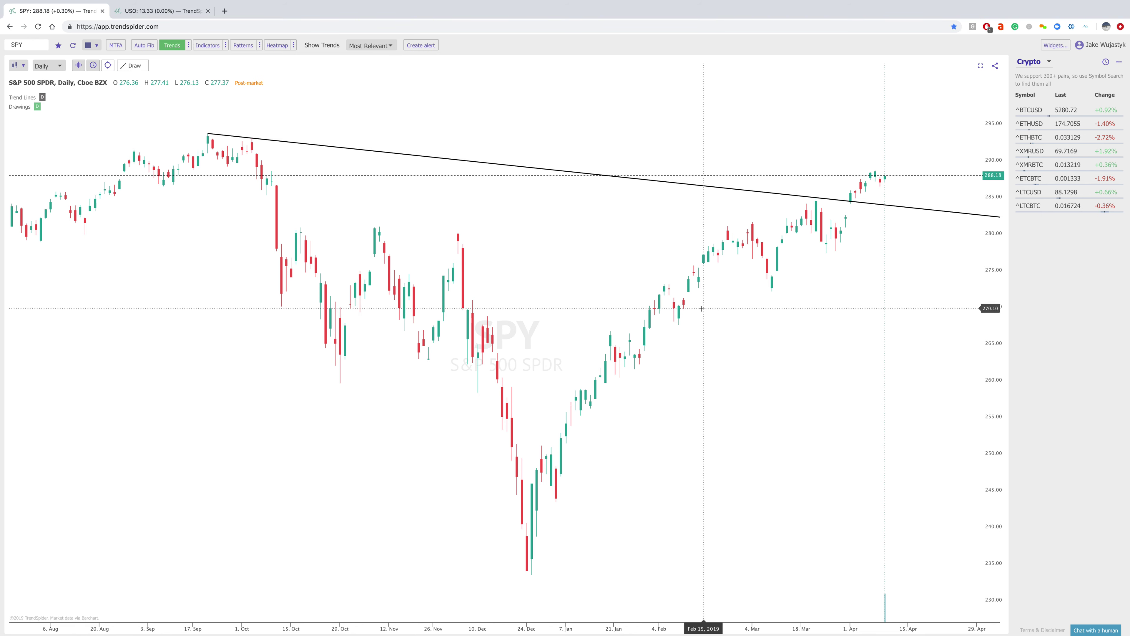
{"action": "scroll", "coordinate": [701, 308], "scroll_direction": "up", "scroll_amount": 5}
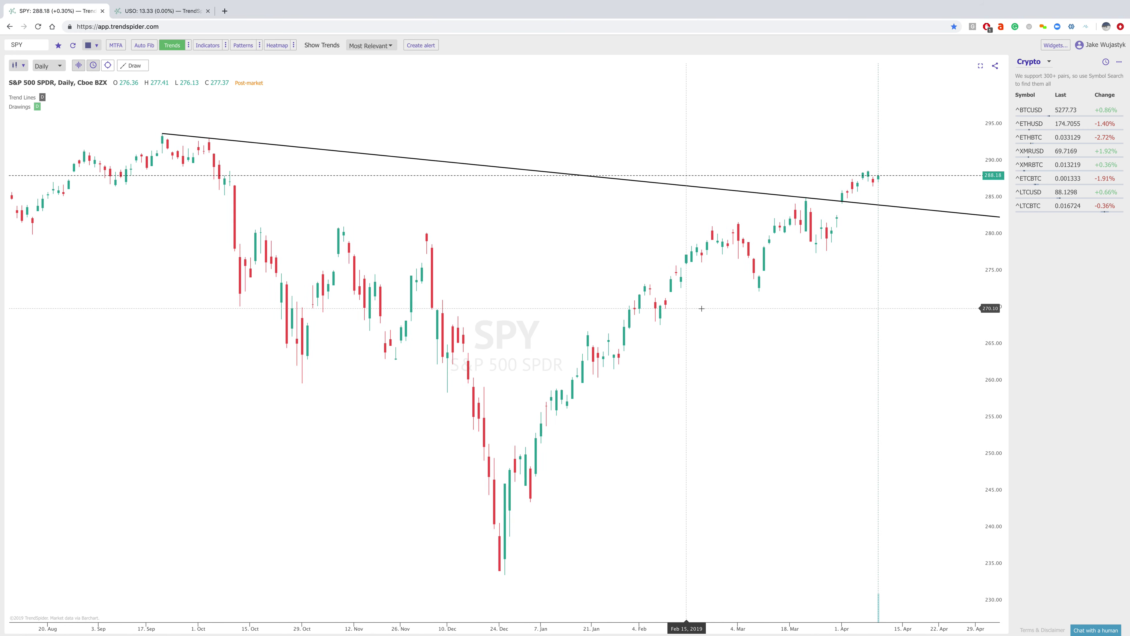
{"action": "left_click_drag", "start_coordinate": [709, 309], "coordinate": [728, 323]}
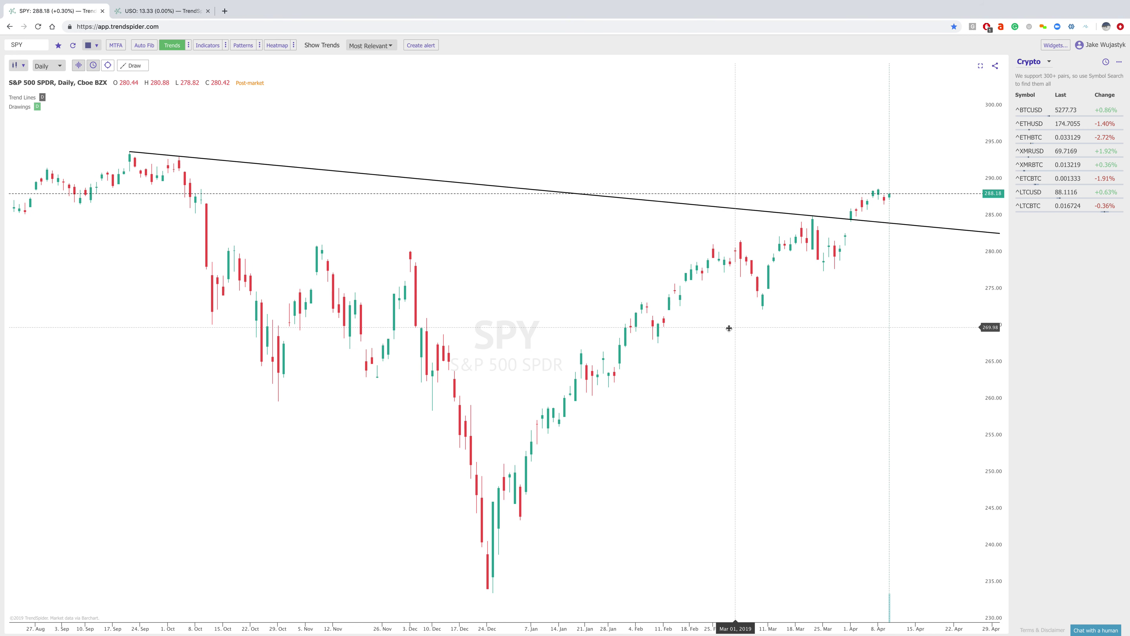
{"action": "left_click_drag", "start_coordinate": [998, 305], "coordinate": [865, 340]}
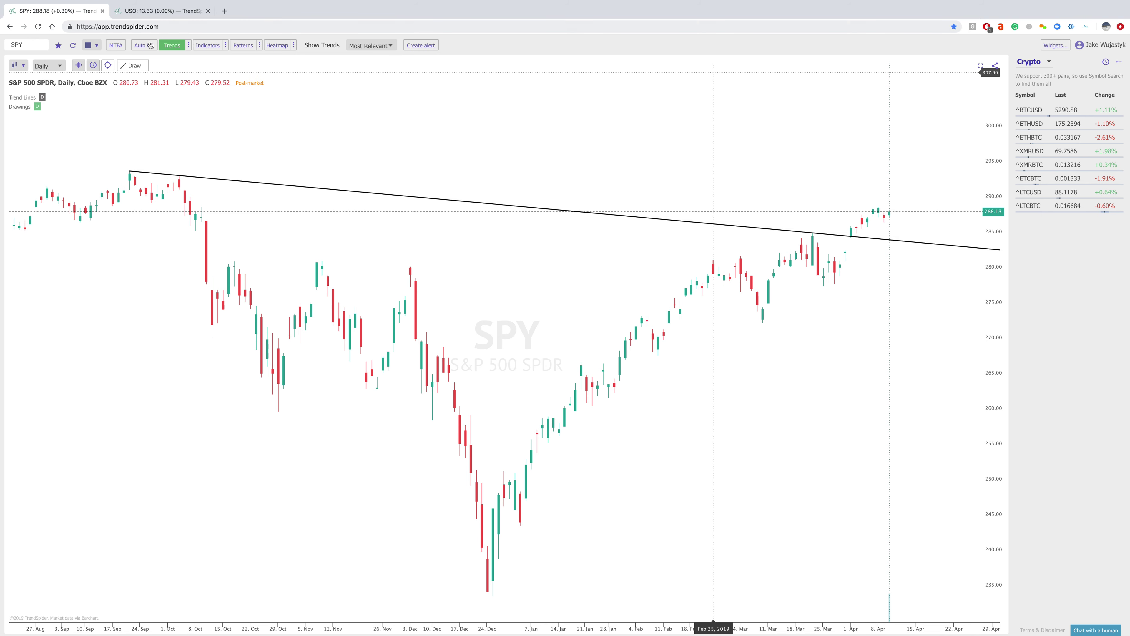
Step: Turn on multi-time-frame analysis and indicators for the SPY chart, with Weekly as the secondary time frame
{"action": "left_click", "coordinate": [116, 46]}
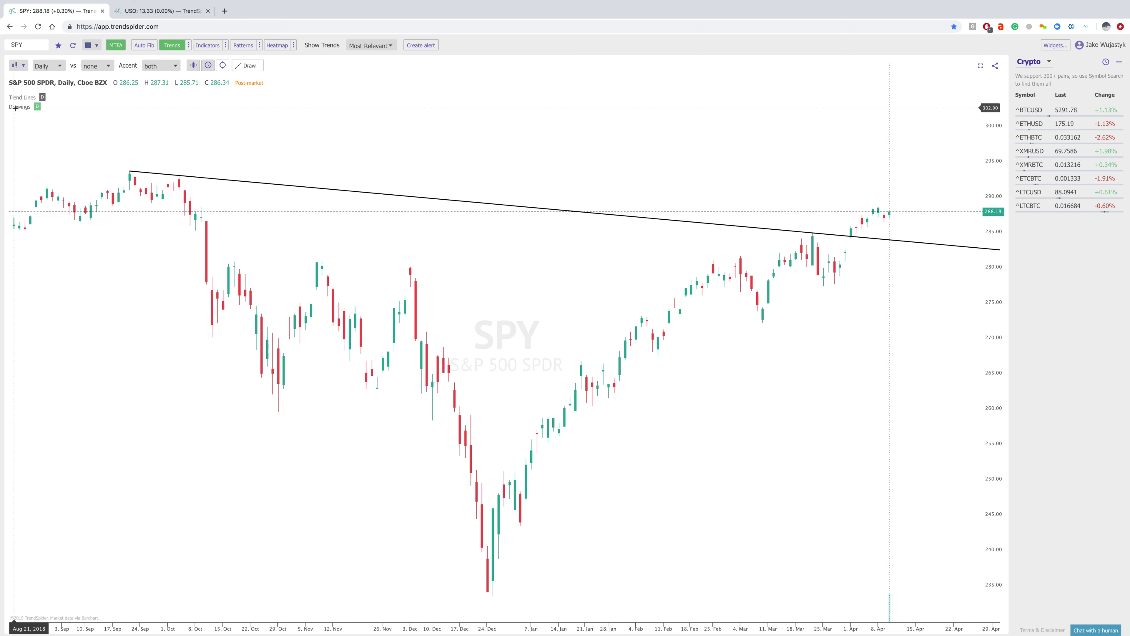
{"action": "mouse_move", "coordinate": [48, 118]}
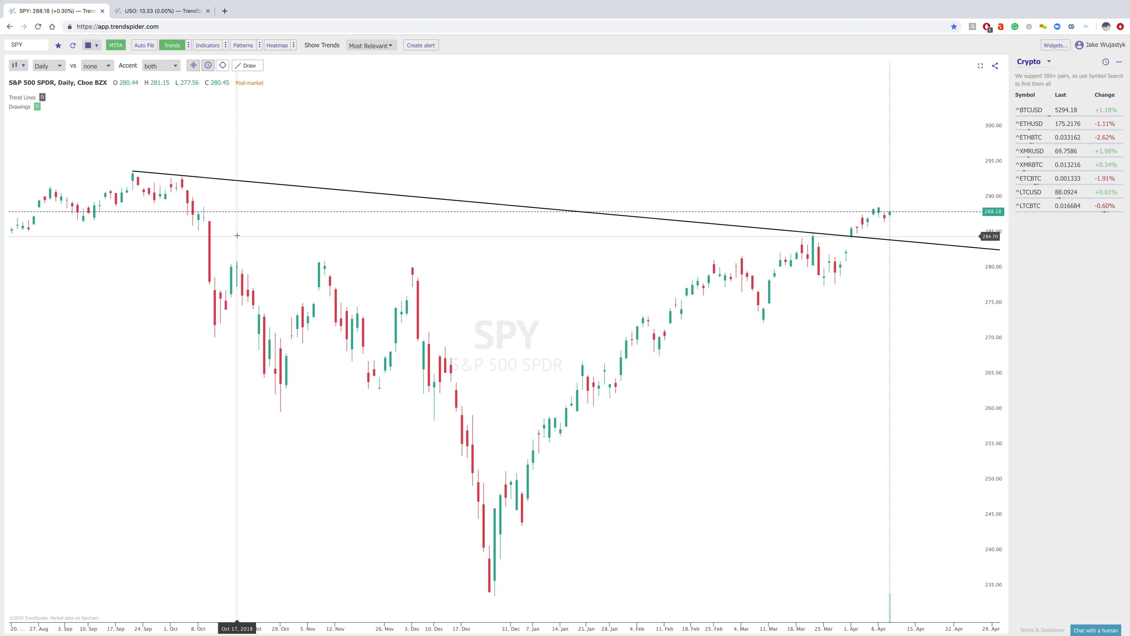
{"action": "scroll", "coordinate": [237, 235], "scroll_direction": "up", "scroll_amount": 2}
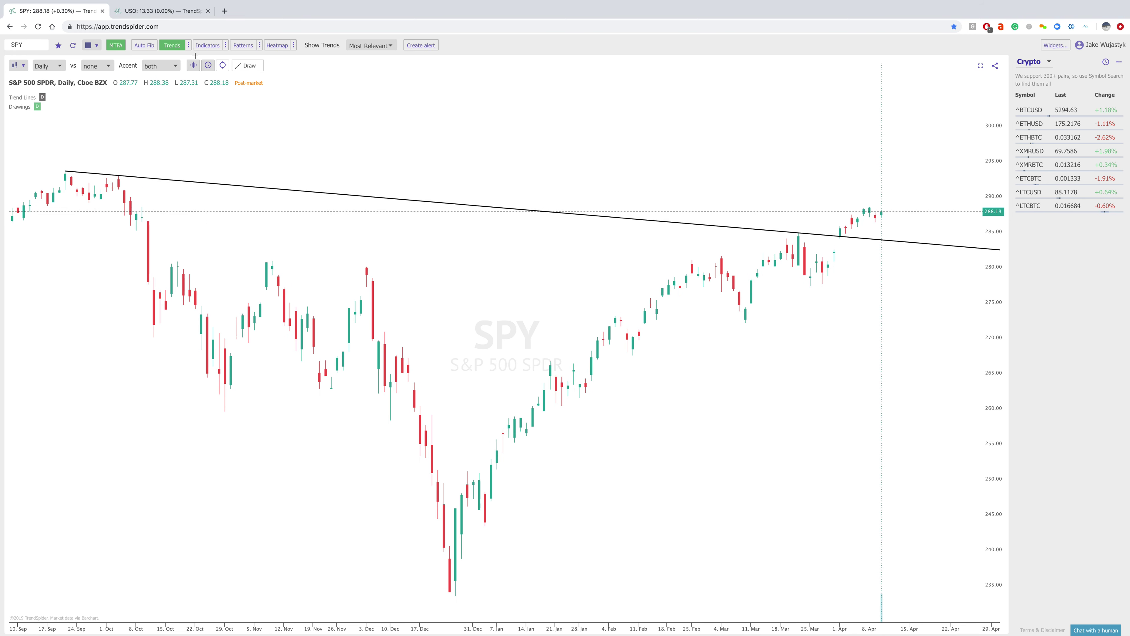
{"action": "left_click", "coordinate": [203, 46]}
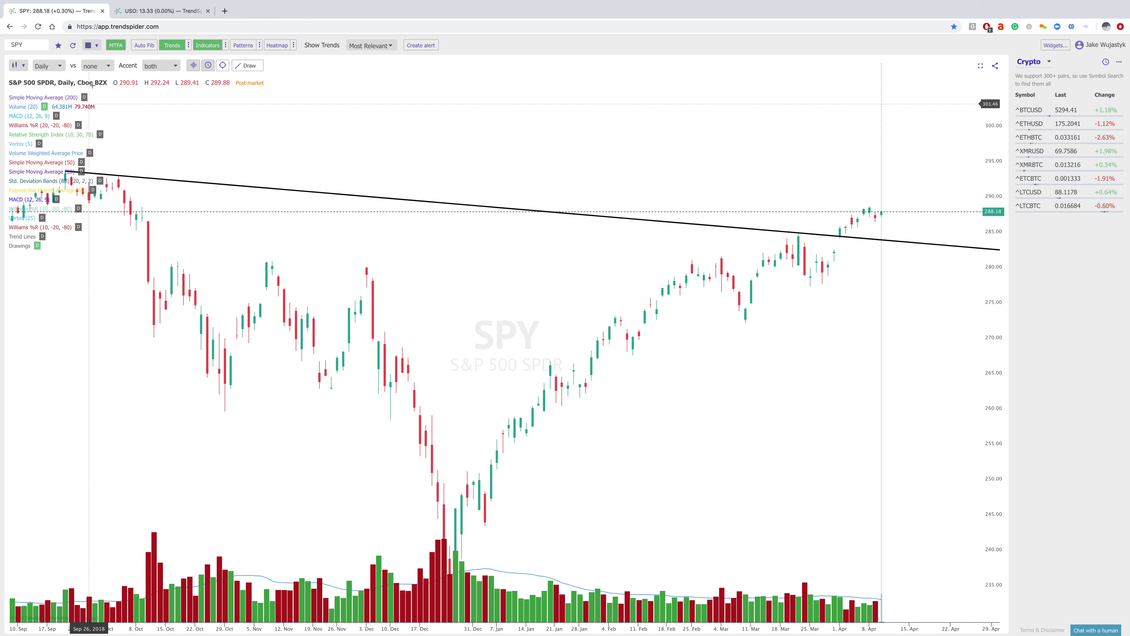
{"action": "left_click", "coordinate": [95, 66]}
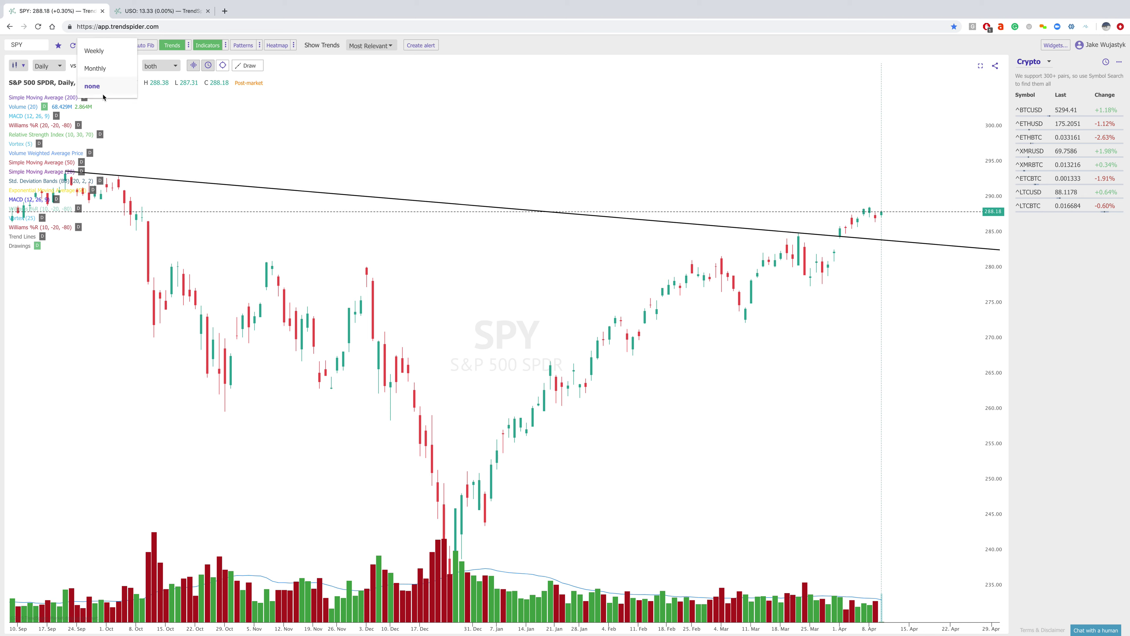
{"action": "left_click", "coordinate": [92, 47]}
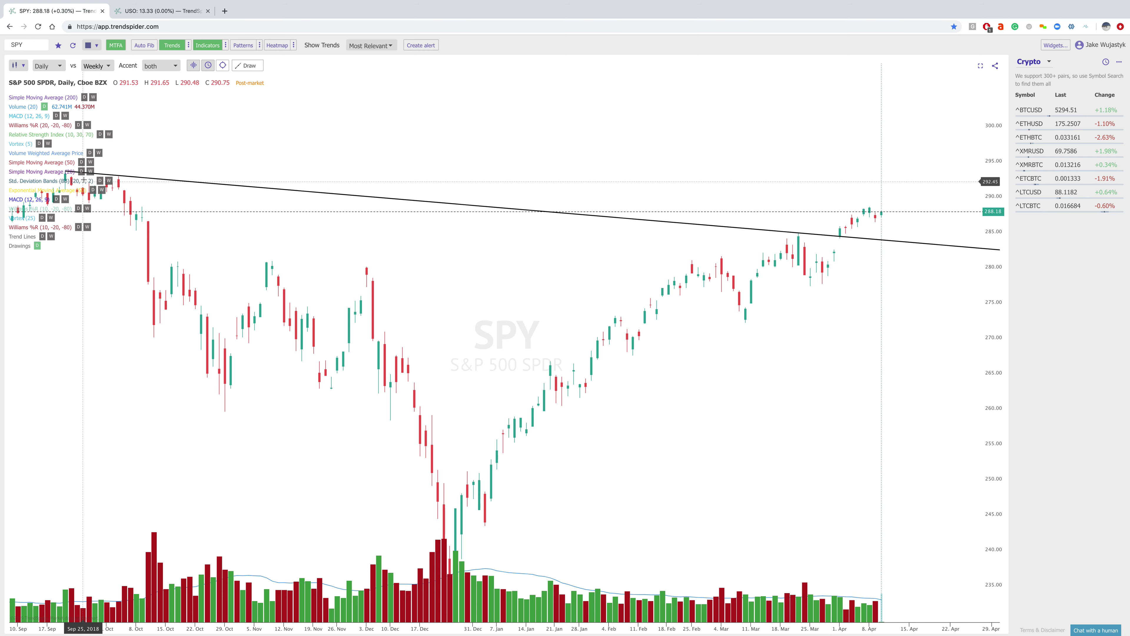
Step: Overlay the purple simple moving average from the weekly time frame and collapse the indicator list
{"action": "left_click", "coordinate": [91, 173]}
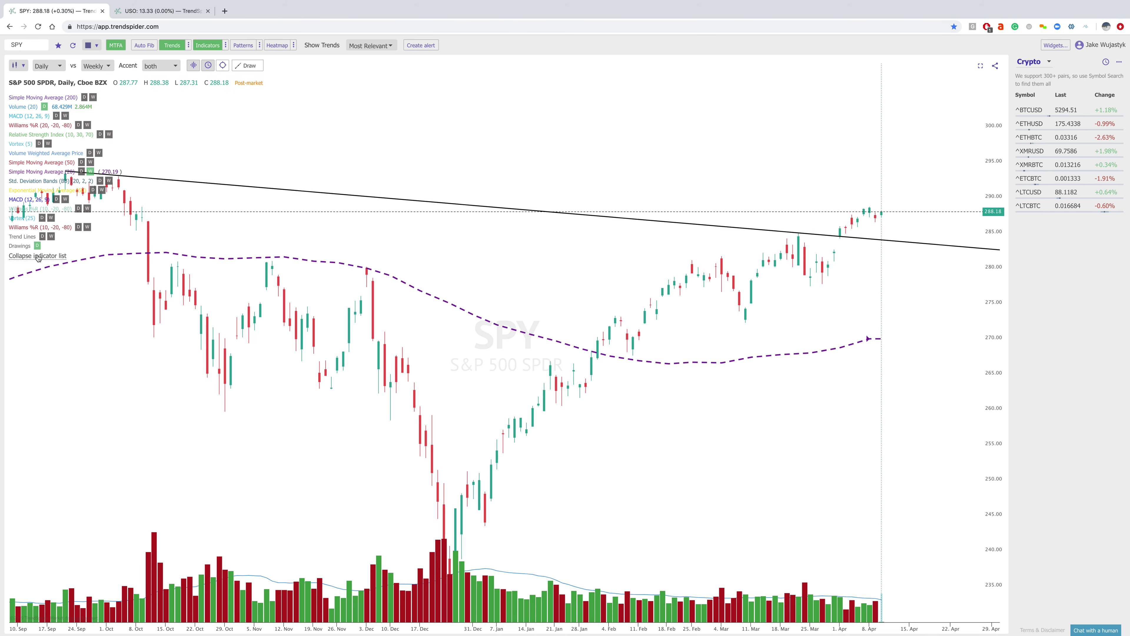
{"action": "scroll", "coordinate": [534, 334], "scroll_direction": "down", "scroll_amount": 3}
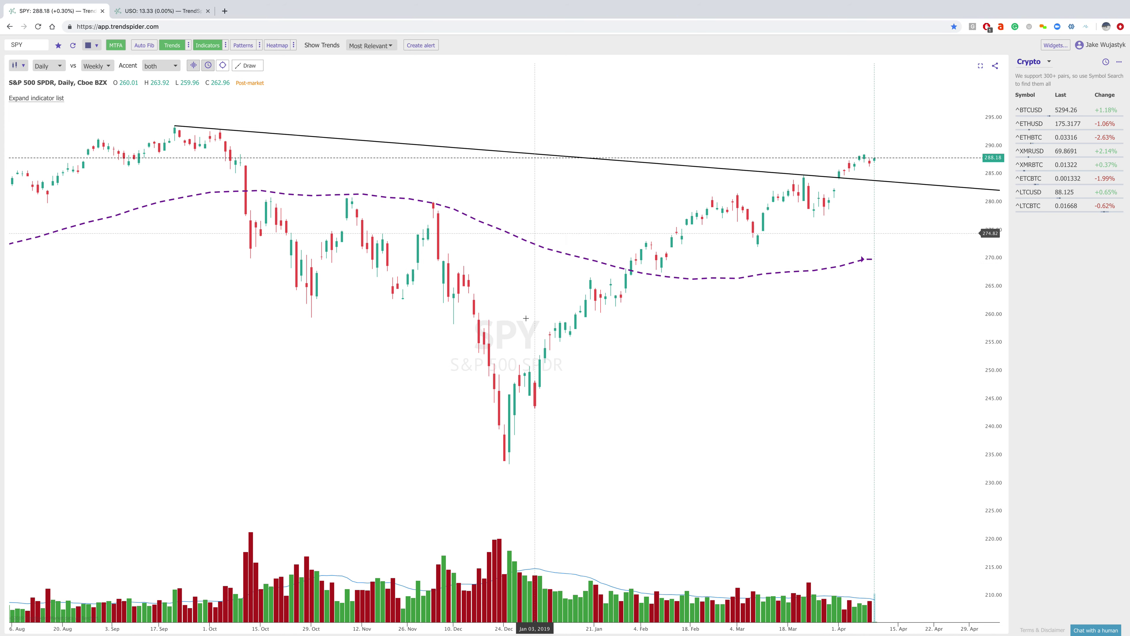
{"action": "scroll", "coordinate": [727, 366], "scroll_direction": "up", "scroll_amount": 2}
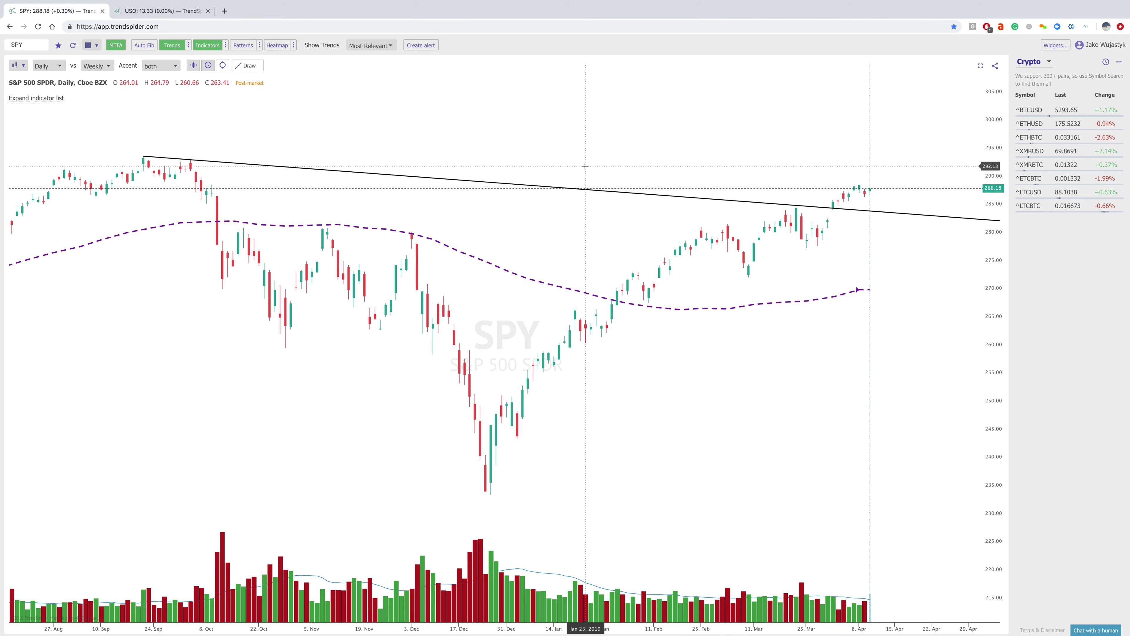
Step: Start a multi-factor alert on SPY with the condition daily Relative Strength Index (10, 30, 70) greater than constant value 30
{"action": "left_click", "coordinate": [419, 45]}
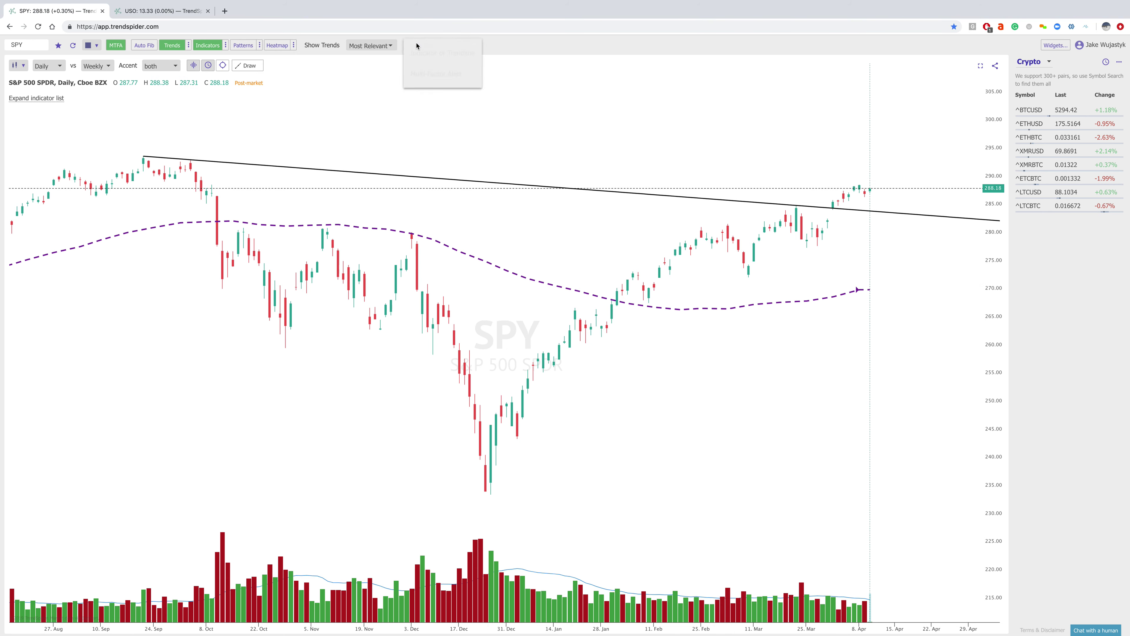
{"action": "left_click", "coordinate": [430, 75]}
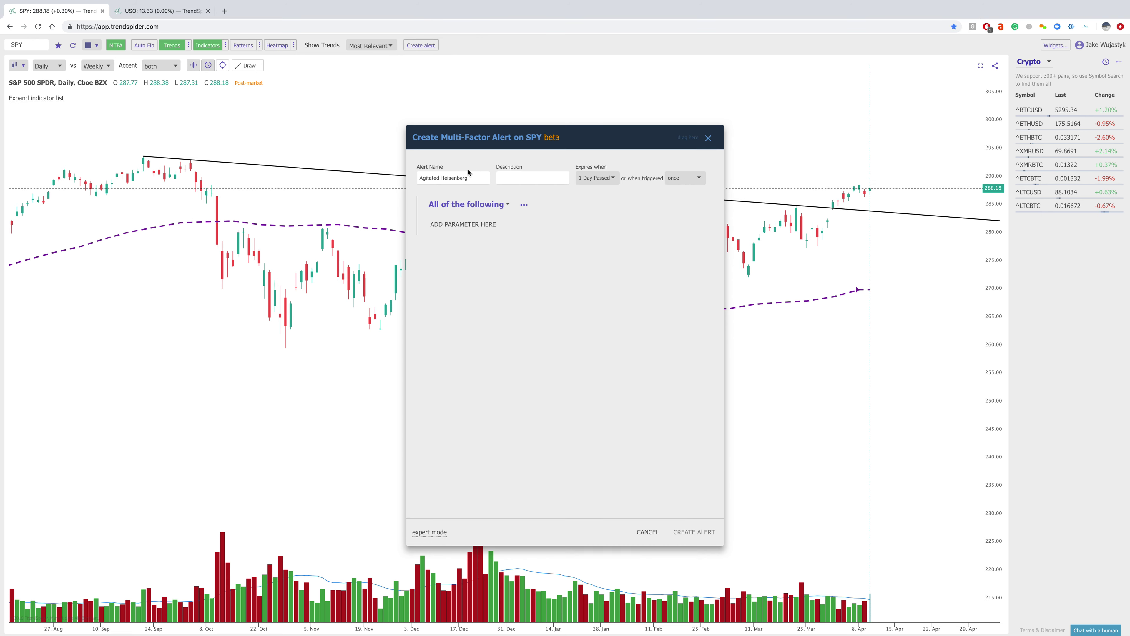
{"action": "left_click", "coordinate": [466, 225]}
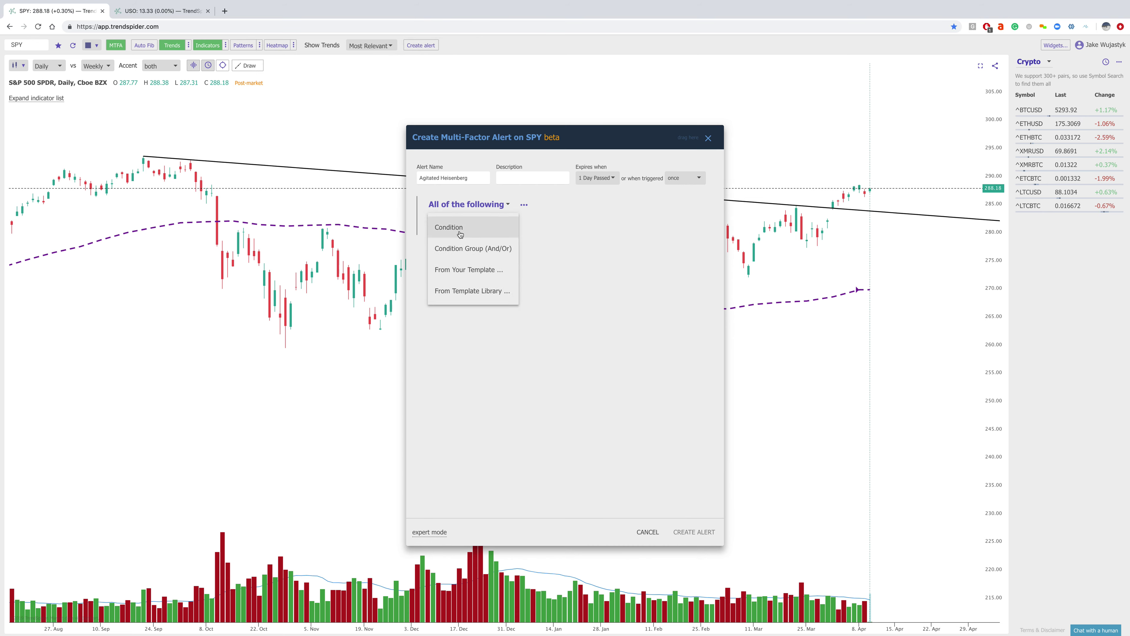
{"action": "left_click", "coordinate": [460, 234]}
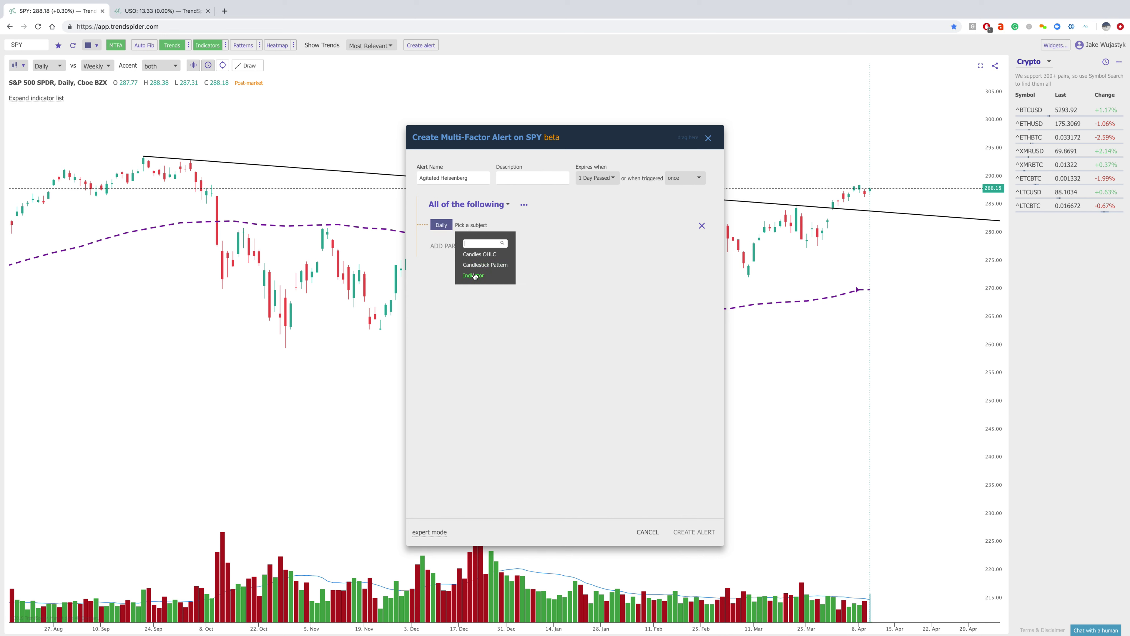
{"action": "left_click", "coordinate": [474, 276]}
{"action": "scroll", "coordinate": [540, 309], "scroll_direction": "down", "scroll_amount": 5}
{"action": "scroll", "coordinate": [539, 309], "scroll_direction": "up", "scroll_amount": 3}
{"action": "left_click", "coordinate": [547, 268]}
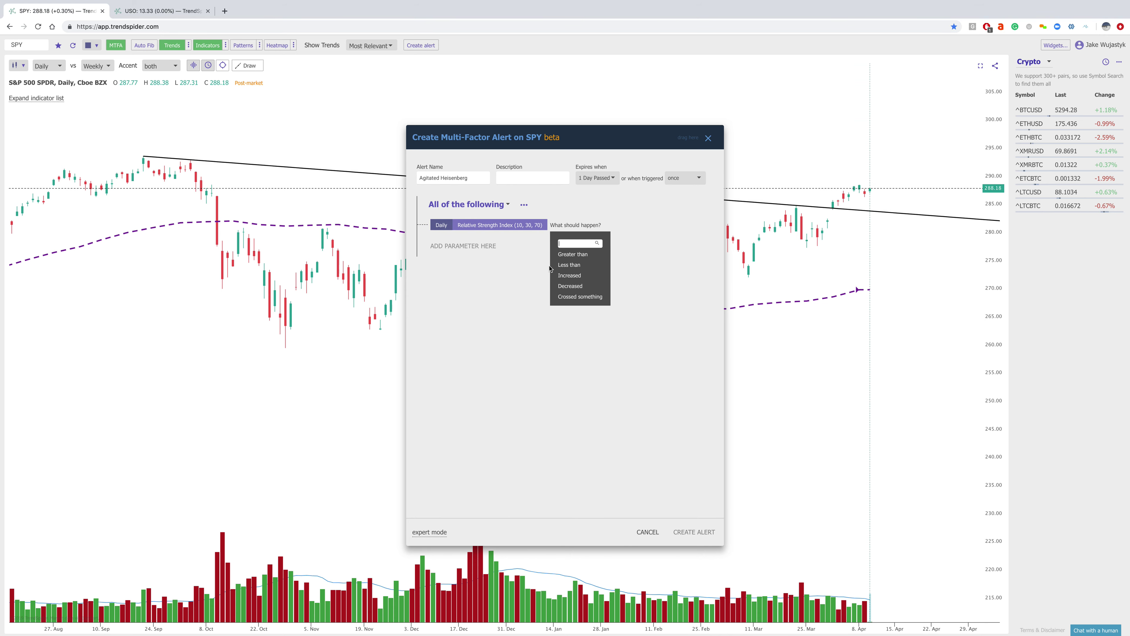
{"action": "left_click", "coordinate": [572, 257]}
{"action": "left_click", "coordinate": [617, 270]}
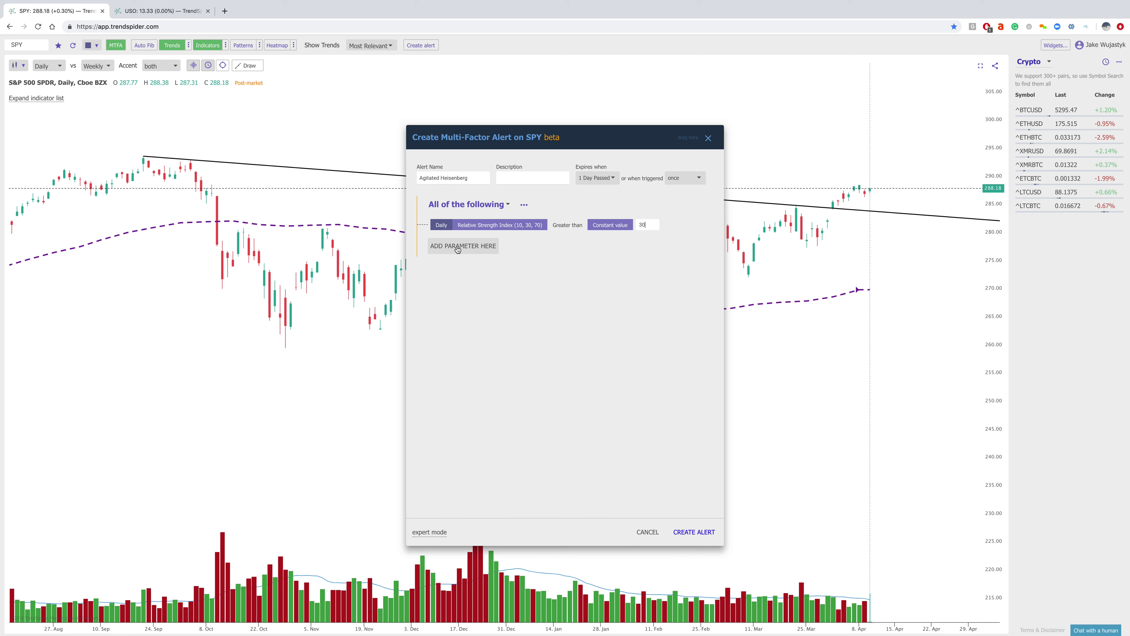
Step: Add a condition for an evolved daily Hammer candlestick pattern to the multi-factor alert, and discard the alert
{"action": "left_click", "coordinate": [457, 249]}
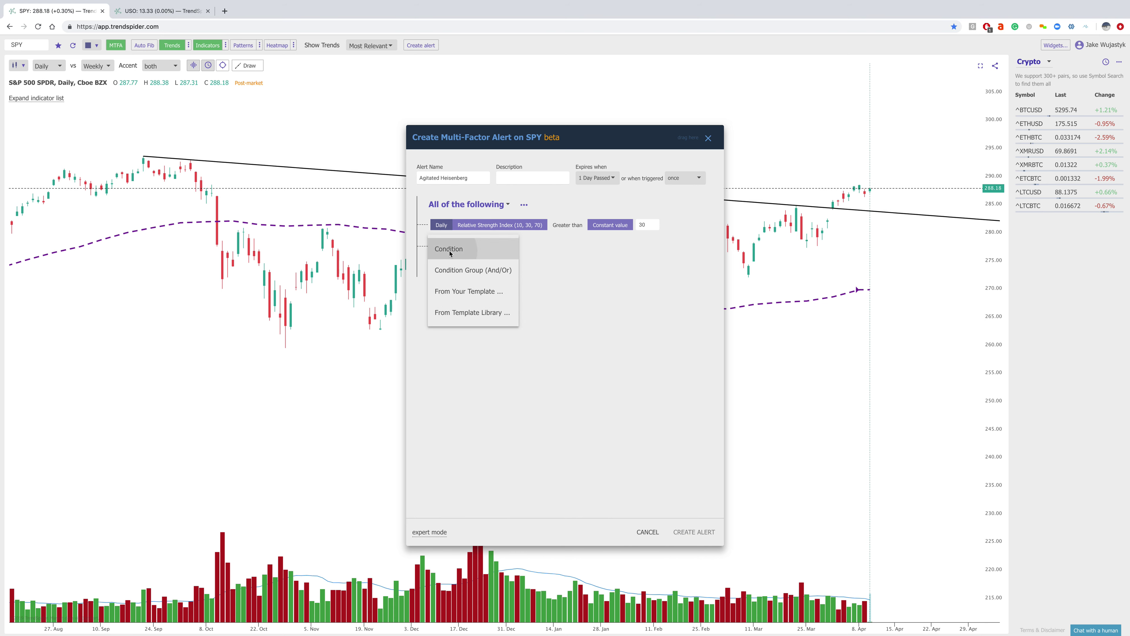
{"action": "left_click", "coordinate": [453, 250]}
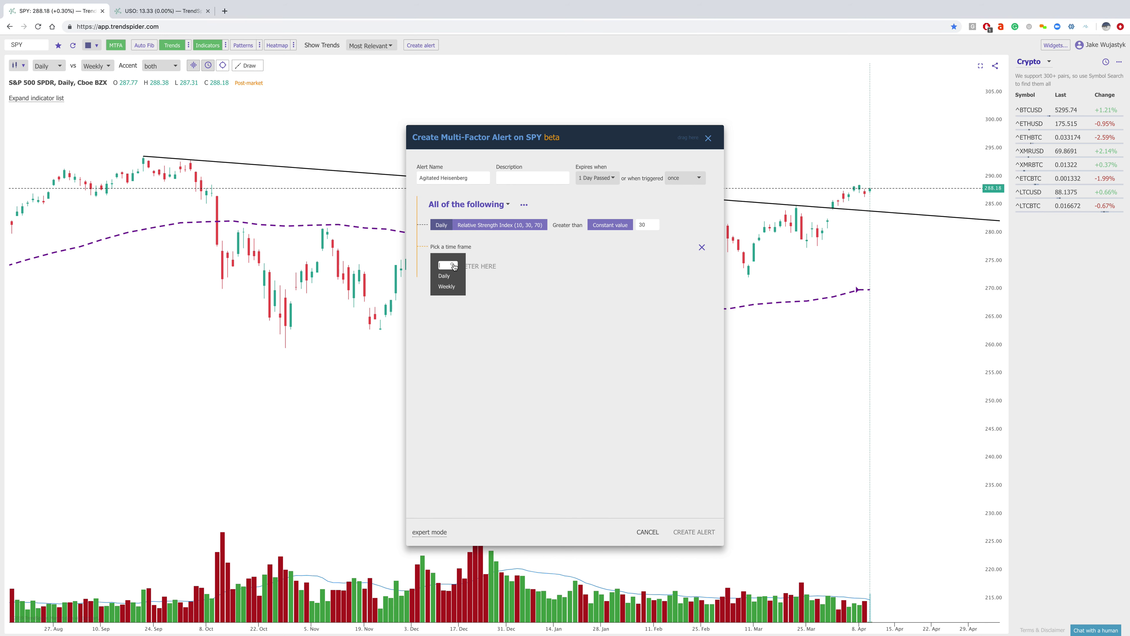
{"action": "left_click", "coordinate": [444, 279]}
{"action": "left_click", "coordinate": [496, 288]}
{"action": "scroll", "coordinate": [556, 317], "scroll_direction": "down", "scroll_amount": 5}
{"action": "scroll", "coordinate": [555, 318], "scroll_direction": "down", "scroll_amount": 1}
{"action": "left_click", "coordinate": [548, 319]}
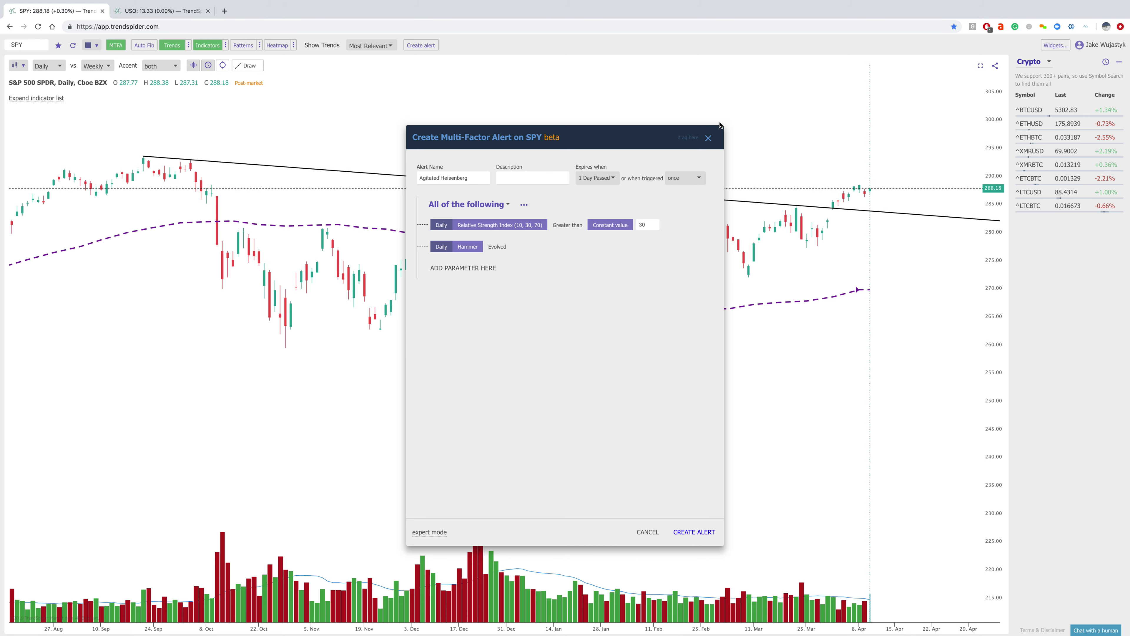
{"action": "left_click", "coordinate": [709, 138]}
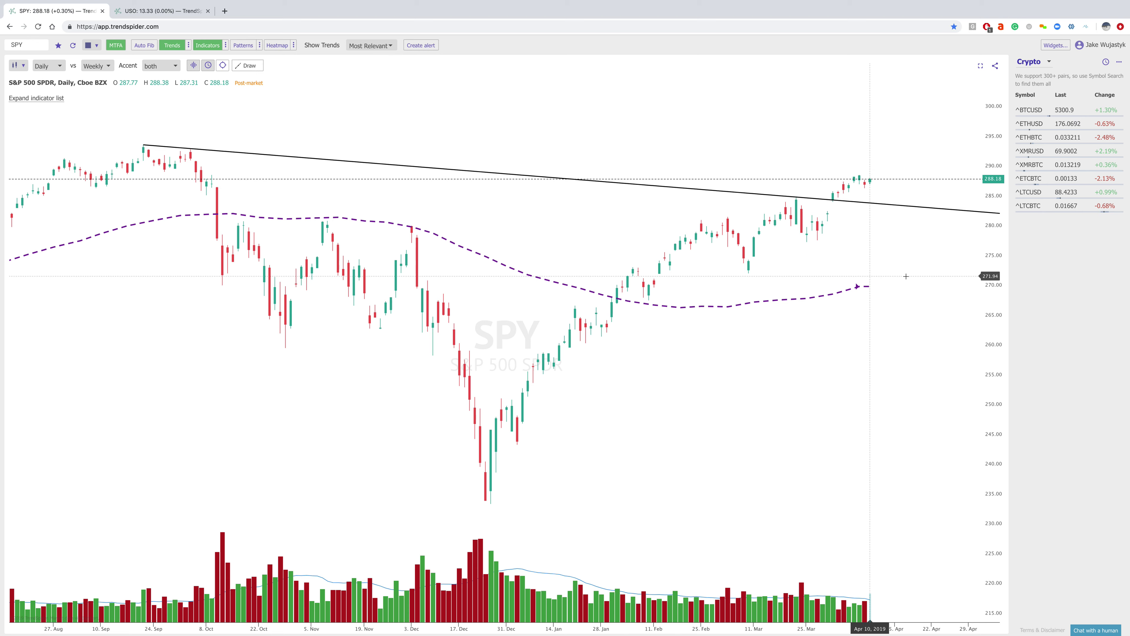
Step: Turn on candlestick pattern recognition for the SPY chart and browse the list of available candlestick patterns
{"action": "left_click", "coordinate": [243, 45]}
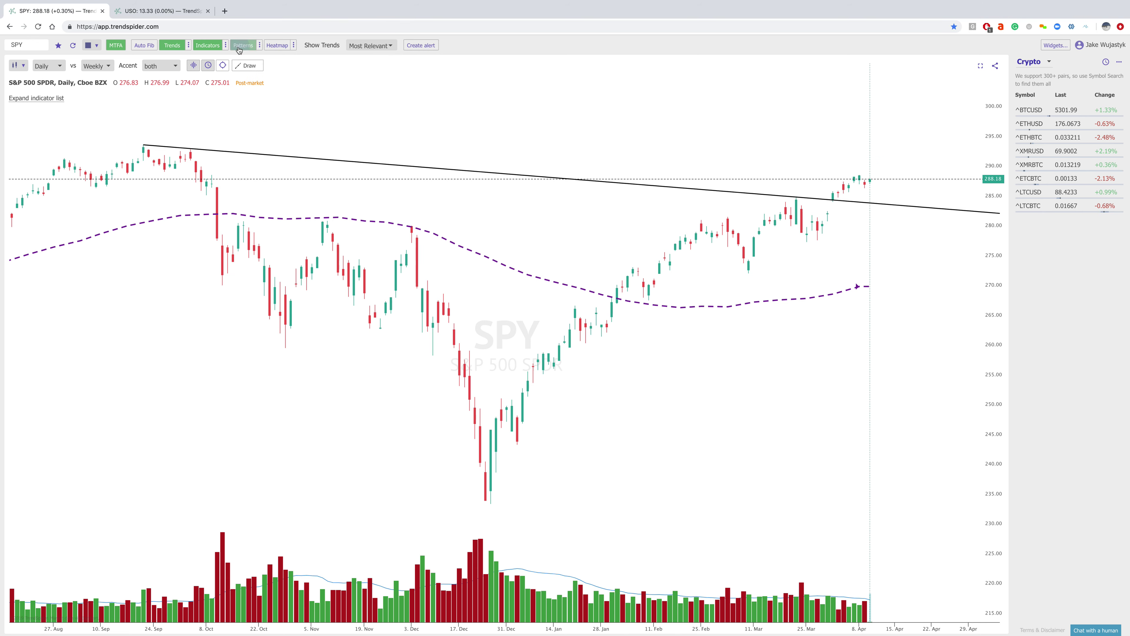
{"action": "left_click", "coordinate": [259, 45]}
{"action": "scroll", "coordinate": [340, 154], "scroll_direction": "down", "scroll_amount": 10}
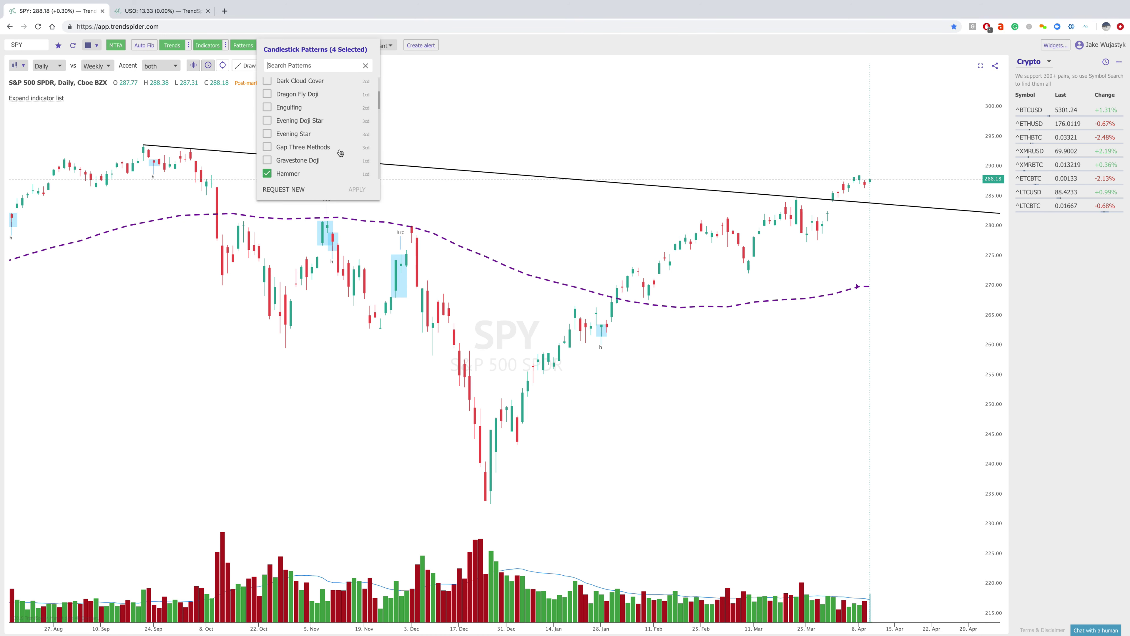
{"action": "scroll", "coordinate": [340, 152], "scroll_direction": "down", "scroll_amount": 10}
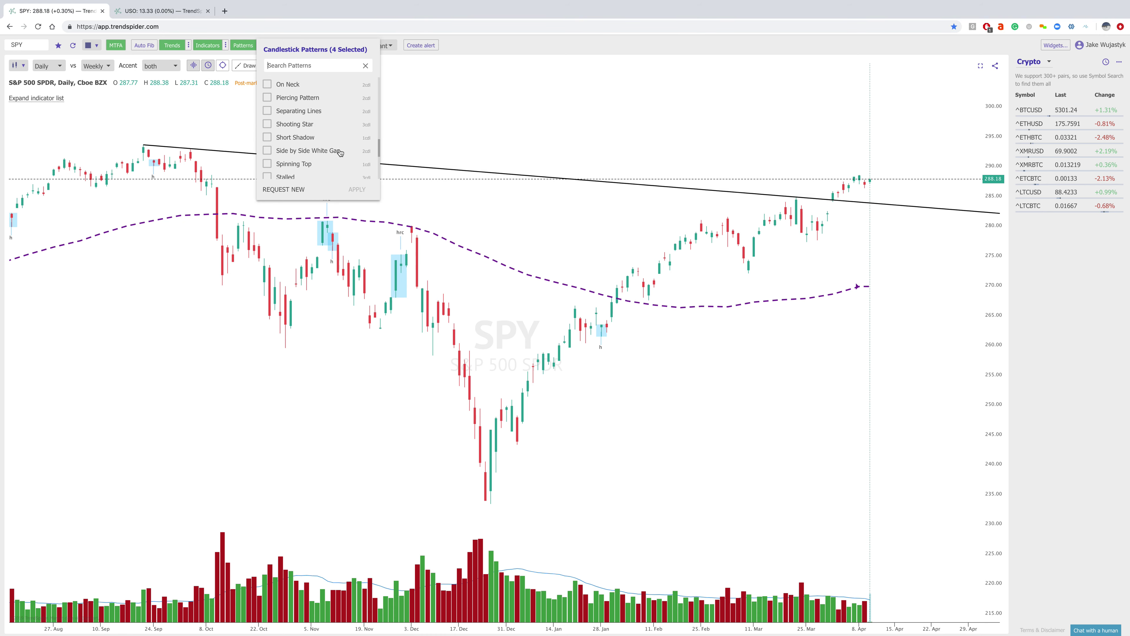
{"action": "scroll", "coordinate": [306, 107], "scroll_direction": "up", "scroll_amount": 20}
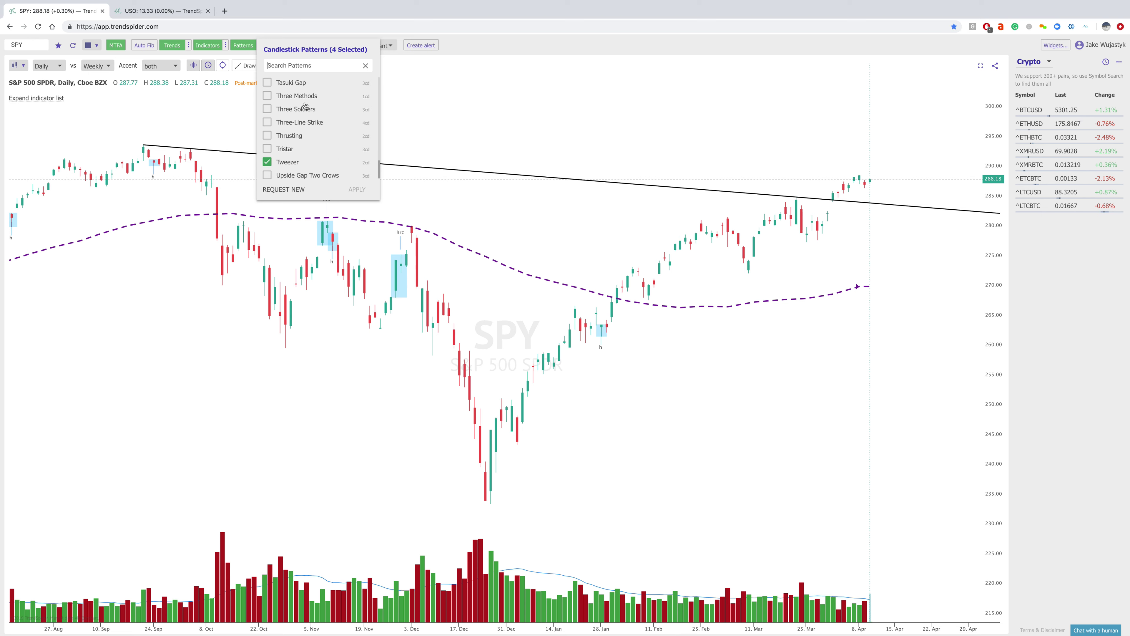
{"action": "left_click", "coordinate": [302, 85]}
{"action": "left_click", "coordinate": [357, 189]}
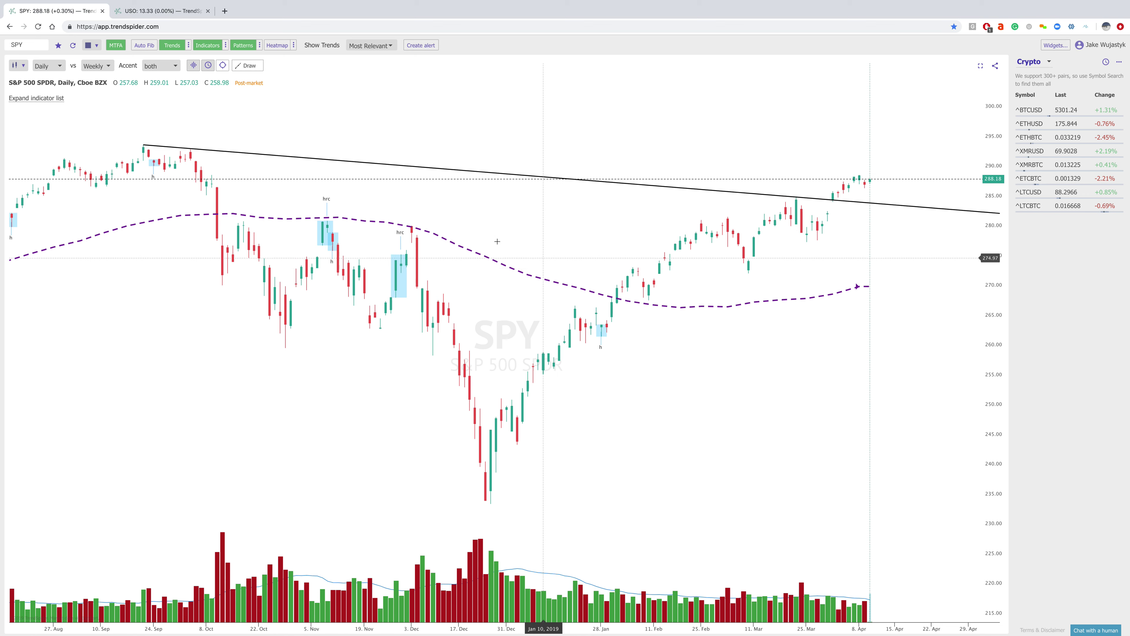
Step: Examine the candlestick patterns marked across the SPY daily price history
{"action": "scroll", "coordinate": [477, 262], "scroll_direction": "down", "scroll_amount": 5}
{"action": "scroll", "coordinate": [477, 262], "scroll_direction": "down", "scroll_amount": 1}
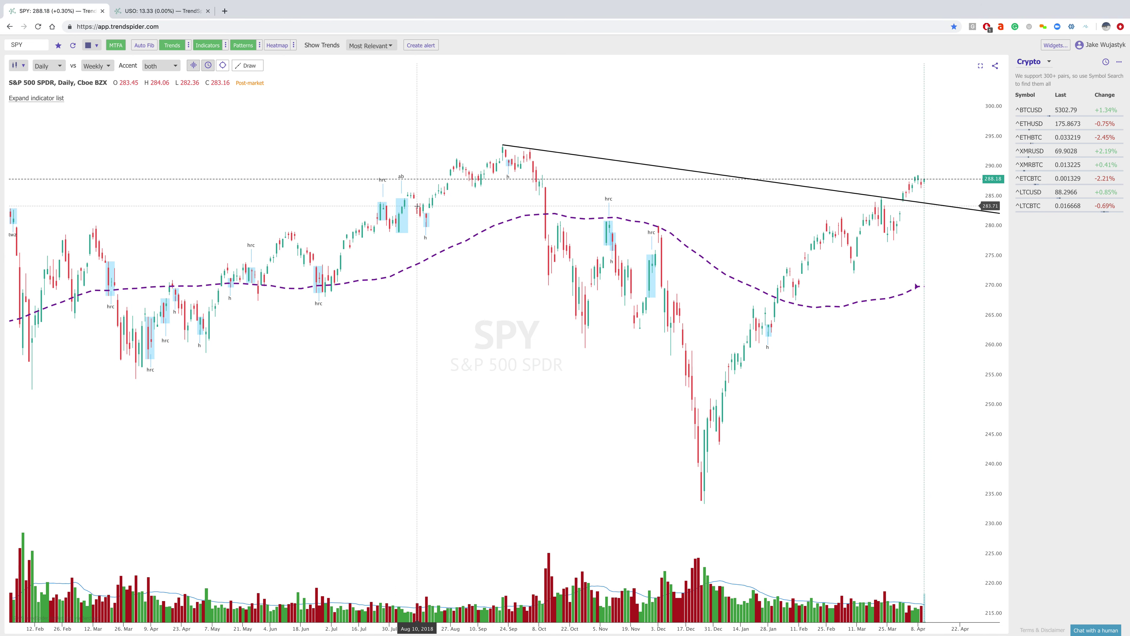
{"action": "scroll", "coordinate": [477, 212], "scroll_direction": "up", "scroll_amount": 2}
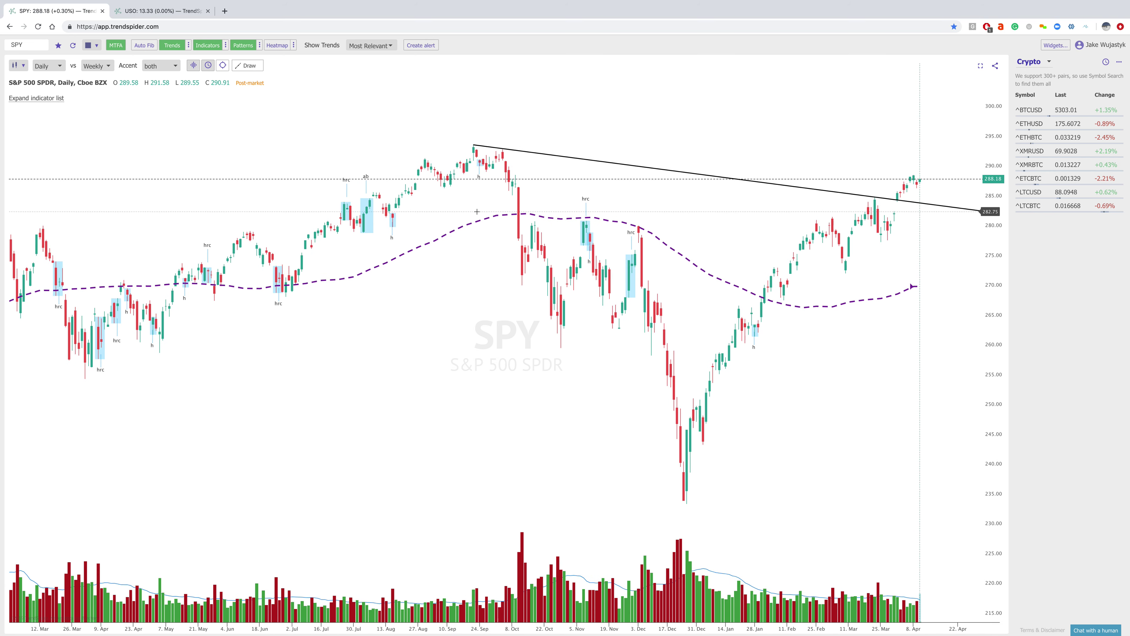
{"action": "scroll", "coordinate": [476, 211], "scroll_direction": "up", "scroll_amount": 1}
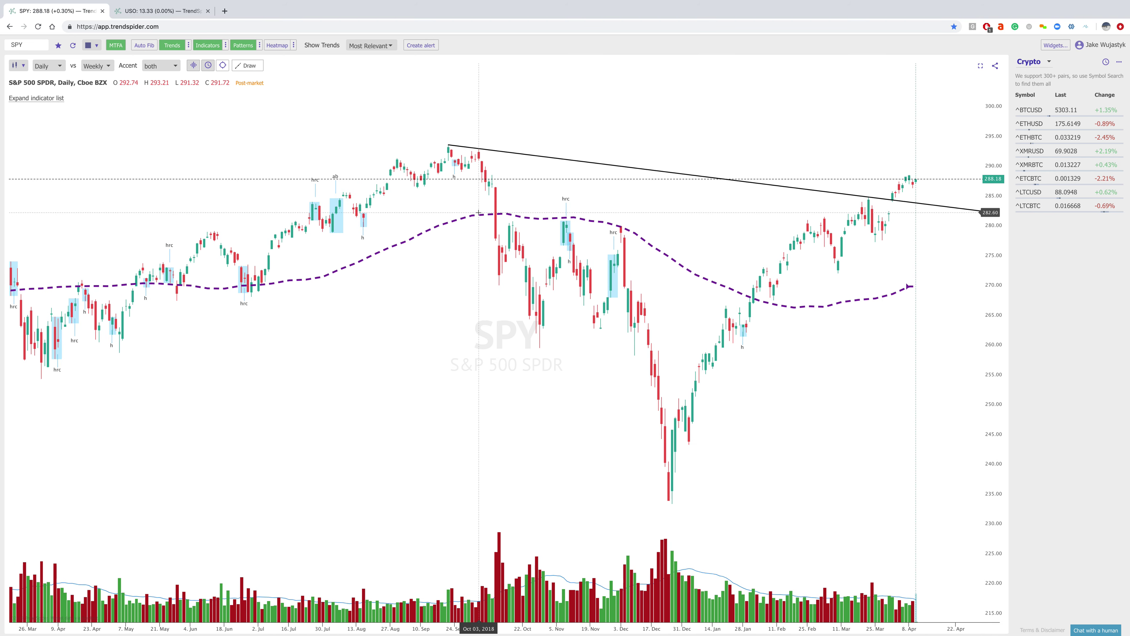
{"action": "scroll", "coordinate": [478, 213], "scroll_direction": "up", "scroll_amount": 1}
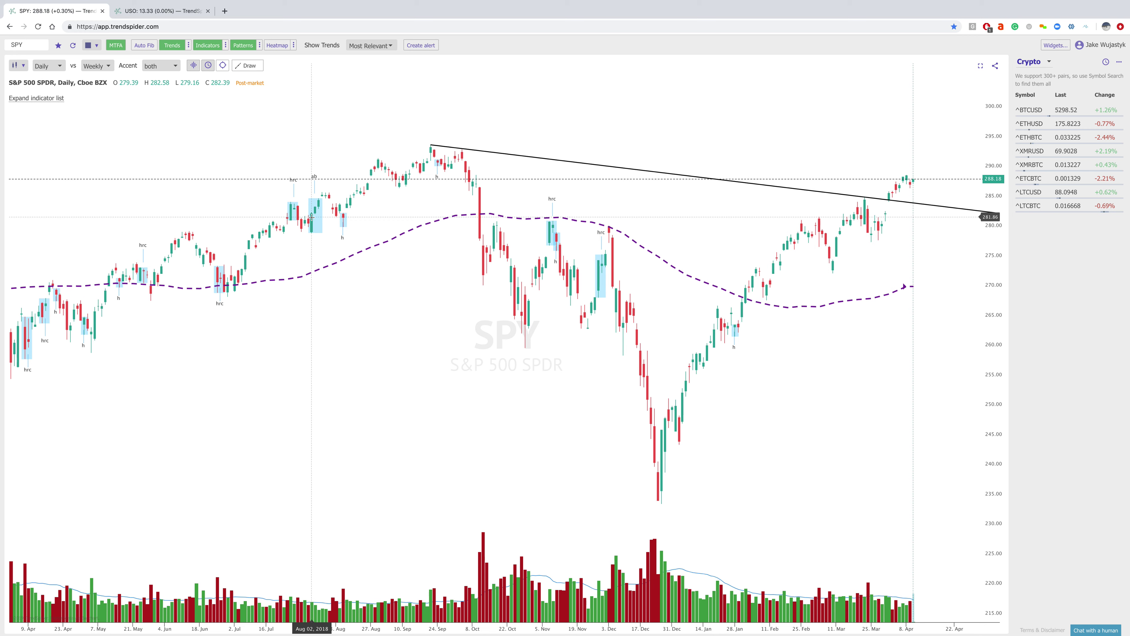
{"action": "left_click_drag", "start_coordinate": [818, 344], "coordinate": [819, 310]}
{"action": "scroll", "coordinate": [832, 315], "scroll_direction": "up", "scroll_amount": 1}
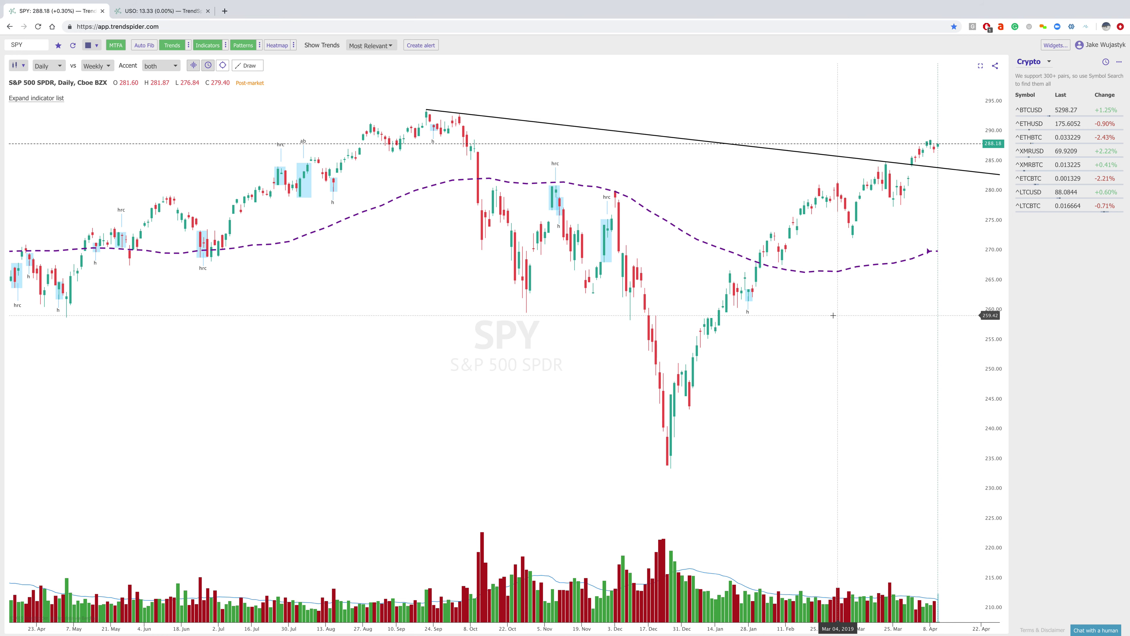
{"action": "left_click_drag", "start_coordinate": [833, 315], "coordinate": [798, 353]}
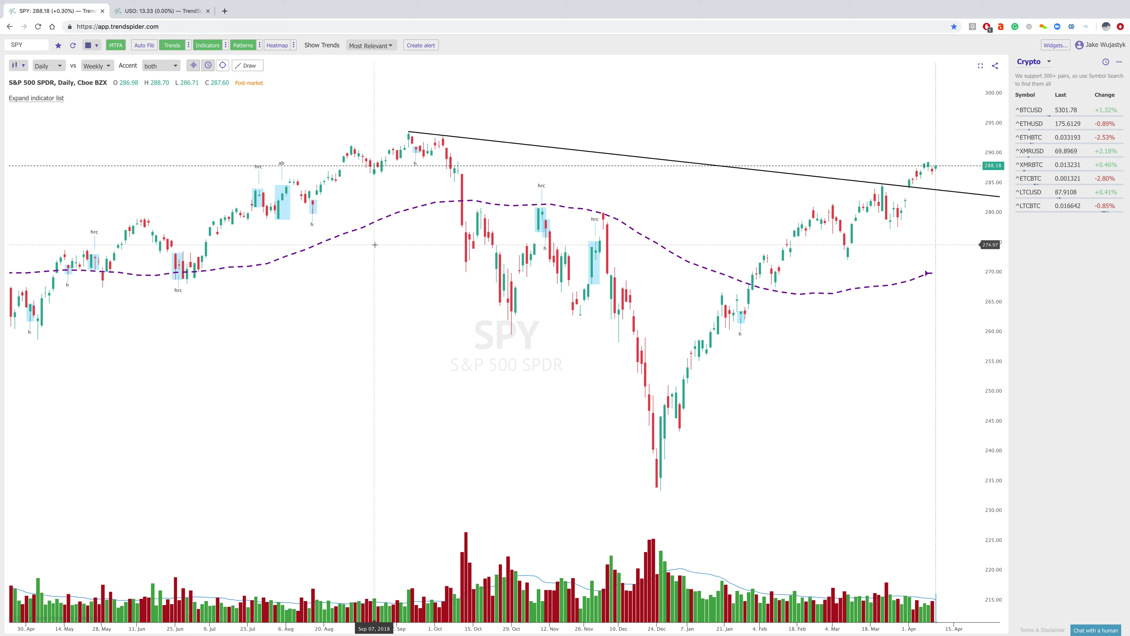
{"action": "left_click", "coordinate": [420, 45]}
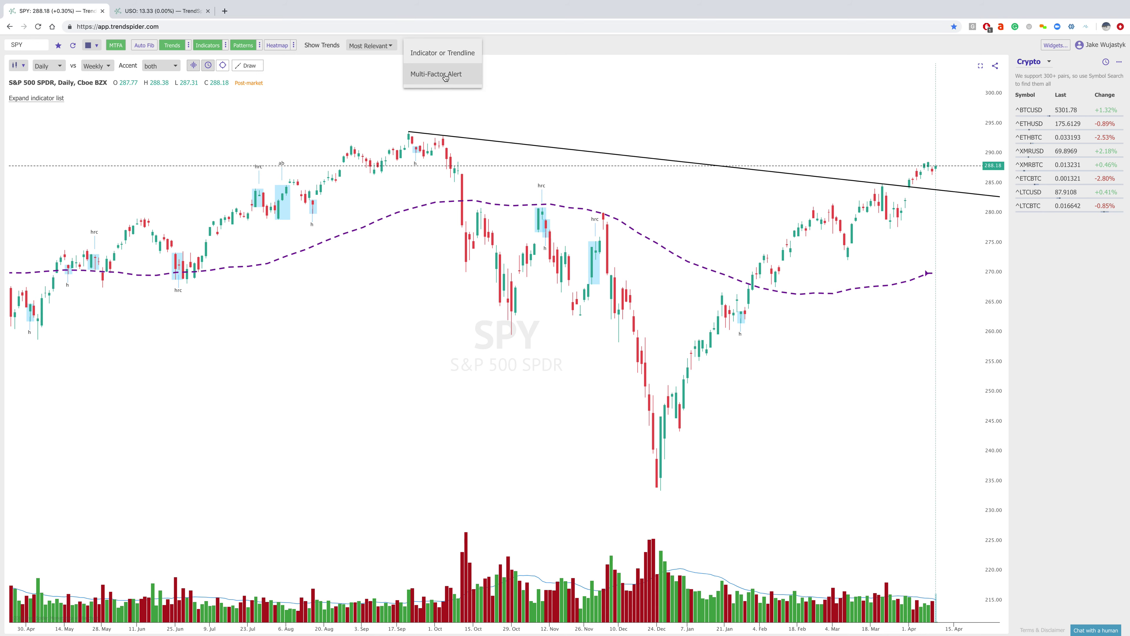
{"action": "left_click", "coordinate": [444, 75]}
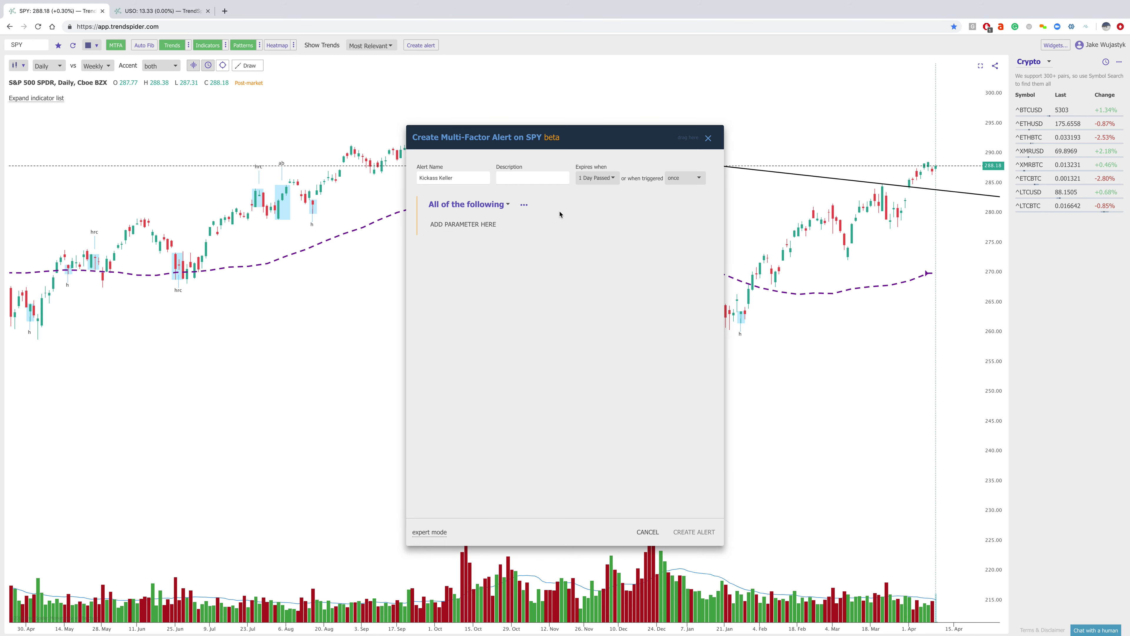
{"action": "left_click", "coordinate": [708, 138]}
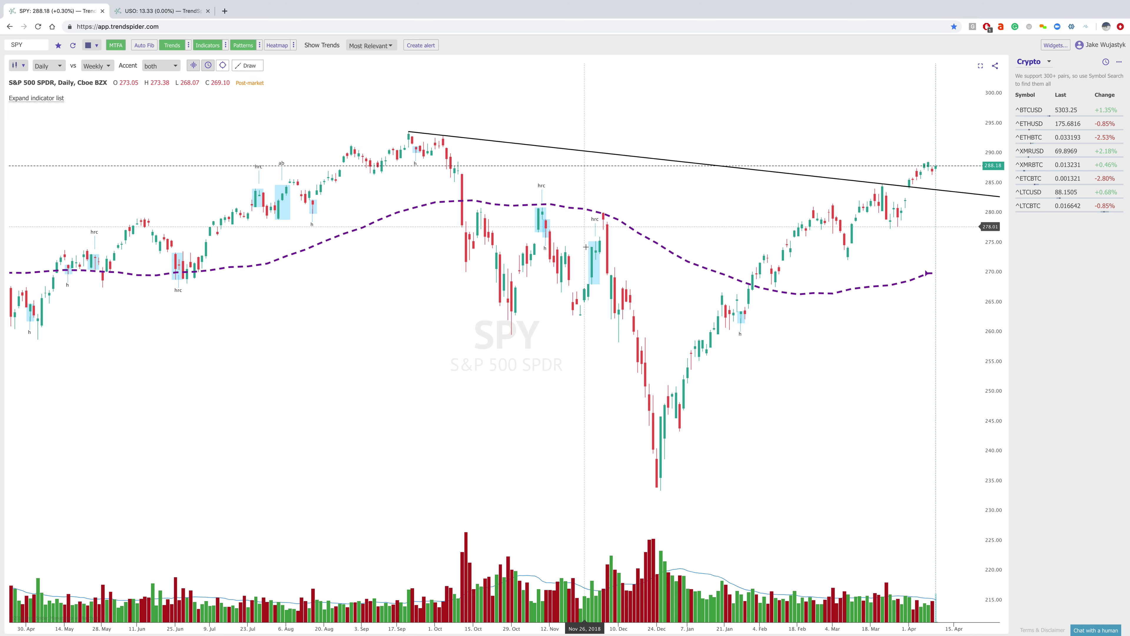
{"action": "left_click", "coordinate": [430, 48]}
{"action": "left_click", "coordinate": [444, 75]}
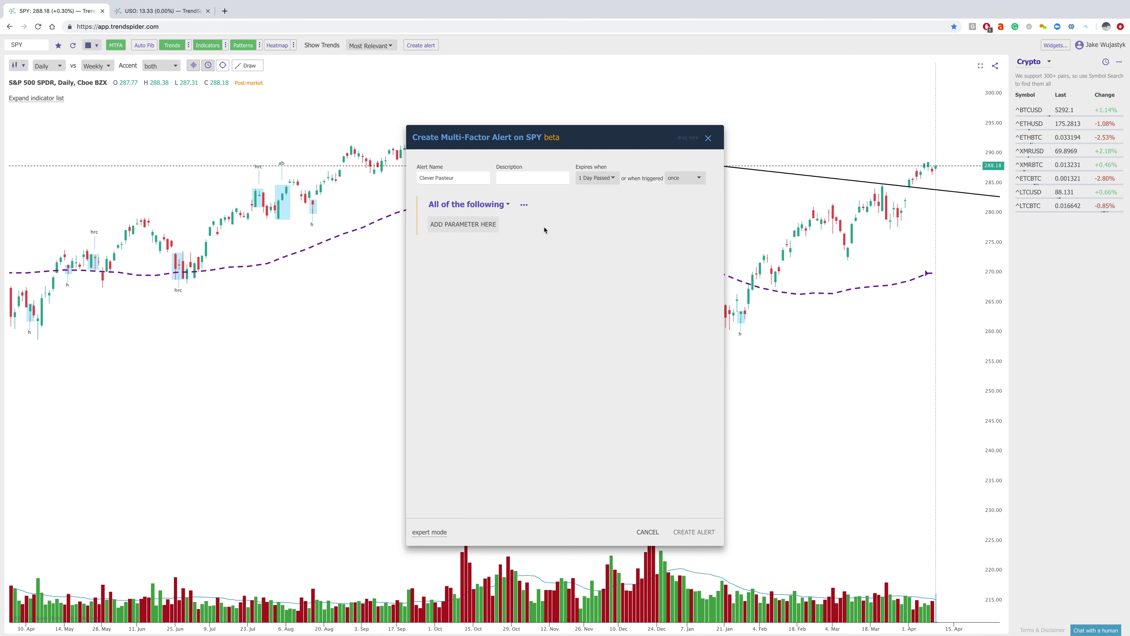
{"action": "left_click", "coordinate": [708, 138]}
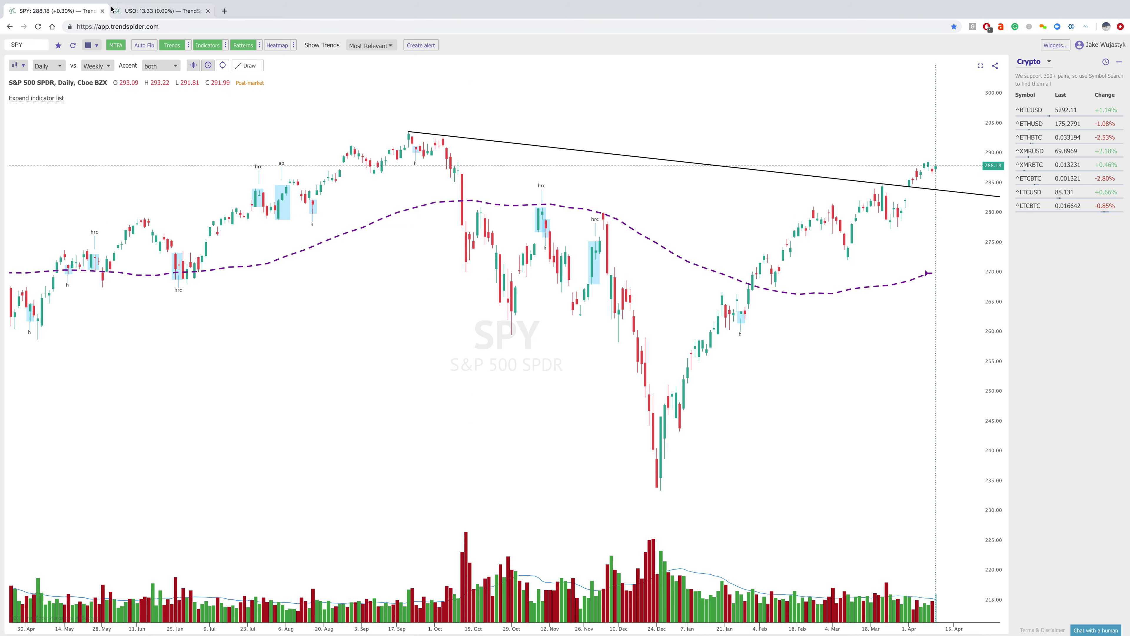
Step: Switch to the USO daily chart, add the Strategy Explorer widget and turn on the indicators
{"action": "left_click", "coordinate": [148, 13]}
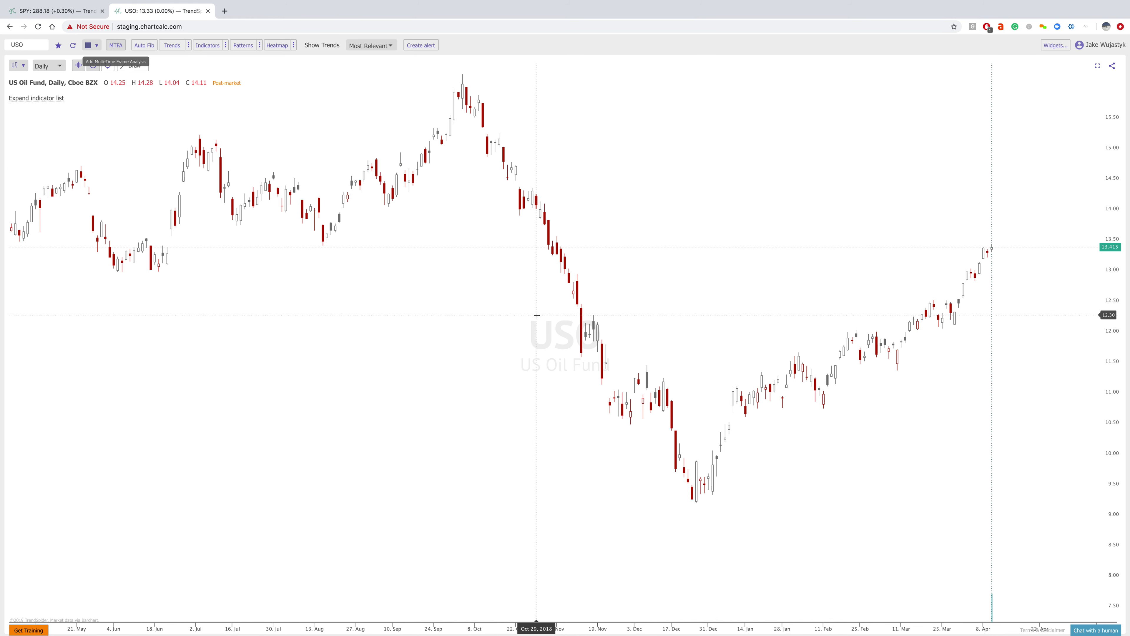
{"action": "left_click", "coordinate": [1055, 45]}
{"action": "left_click", "coordinate": [1035, 74]}
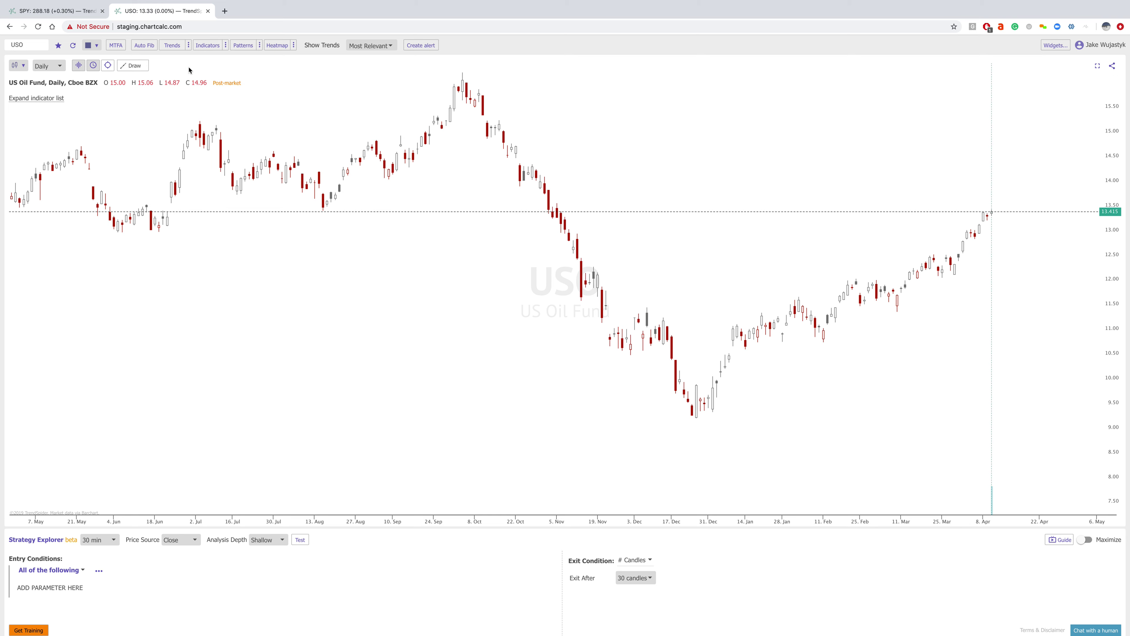
{"action": "left_click", "coordinate": [209, 46]}
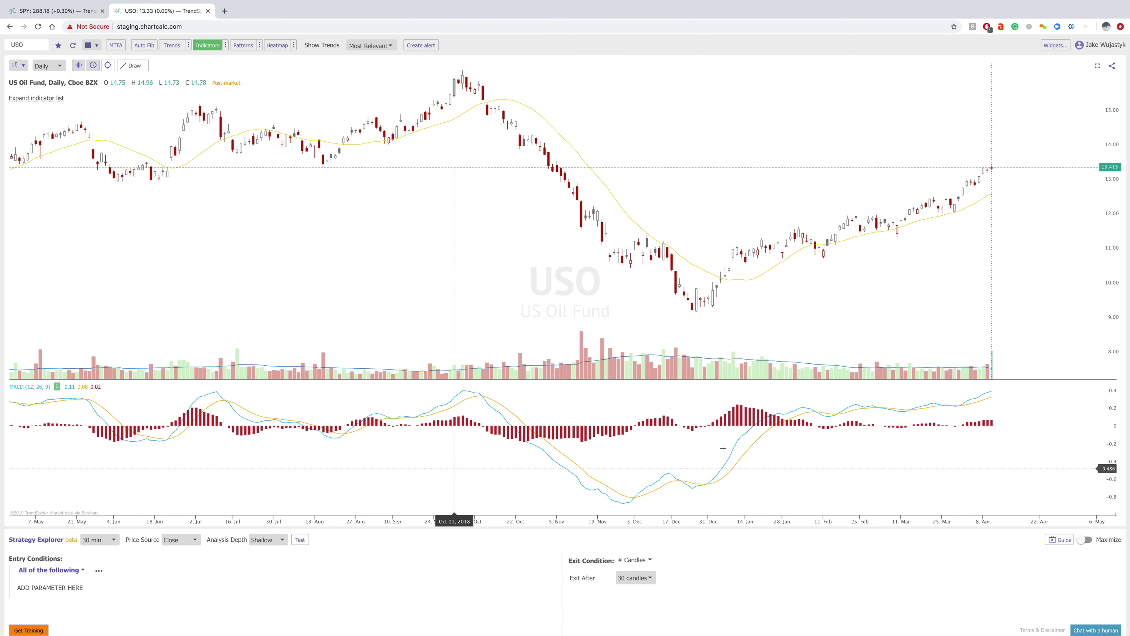
Step: Set the Strategy Explorer to the Daily time frame with Chart analysis depth, covering chart history from January 2018
{"action": "left_click", "coordinate": [105, 544]}
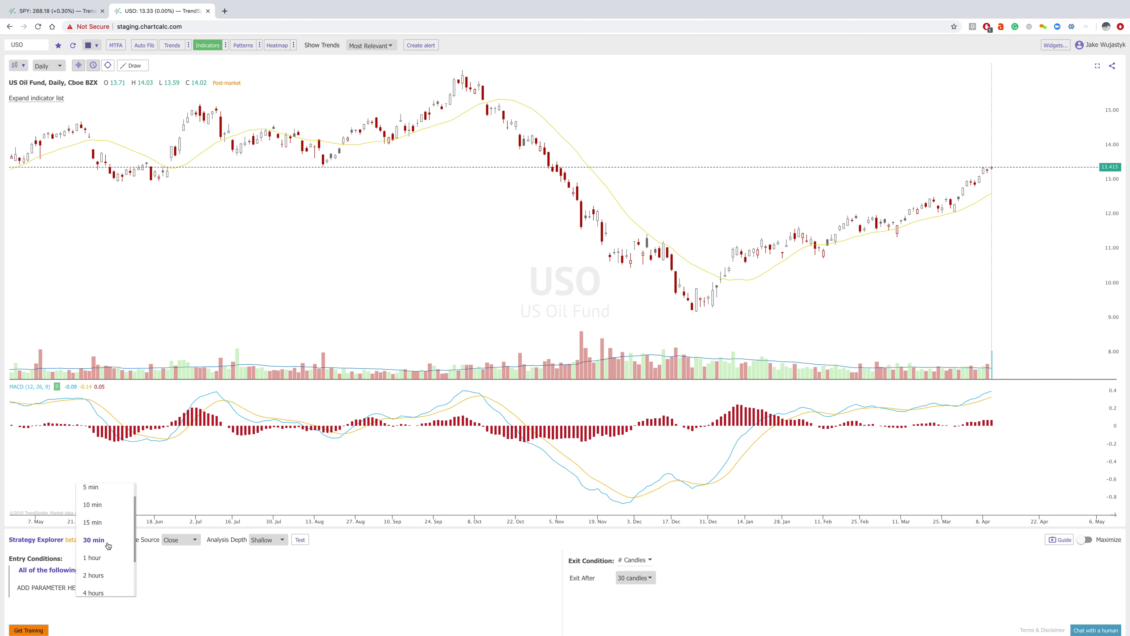
{"action": "left_click", "coordinate": [96, 567]}
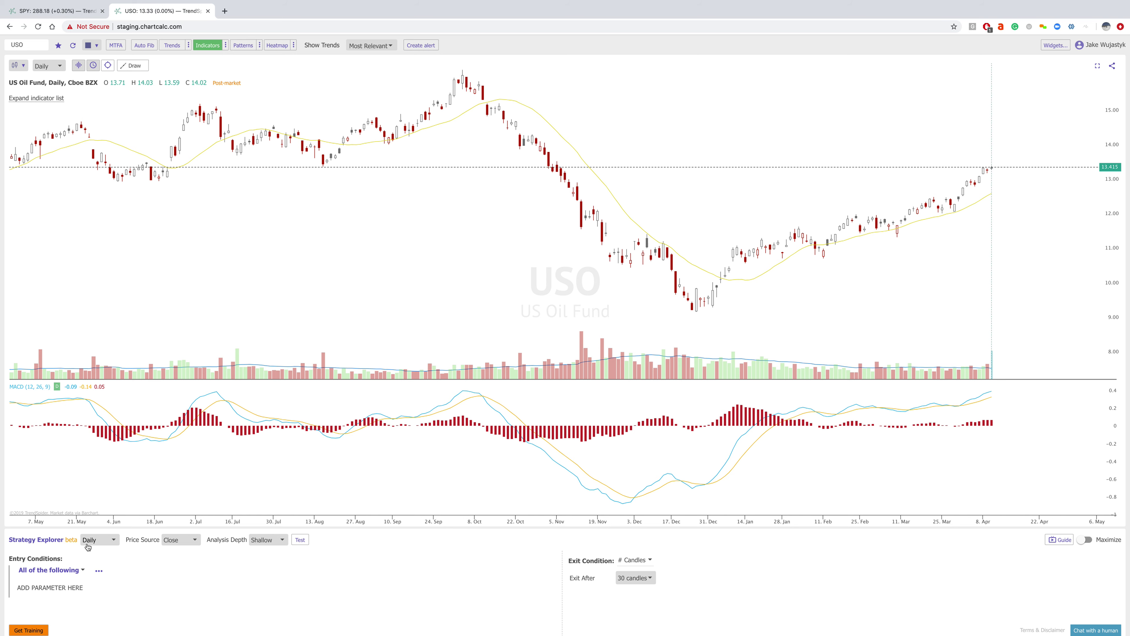
{"action": "left_click", "coordinate": [270, 540]}
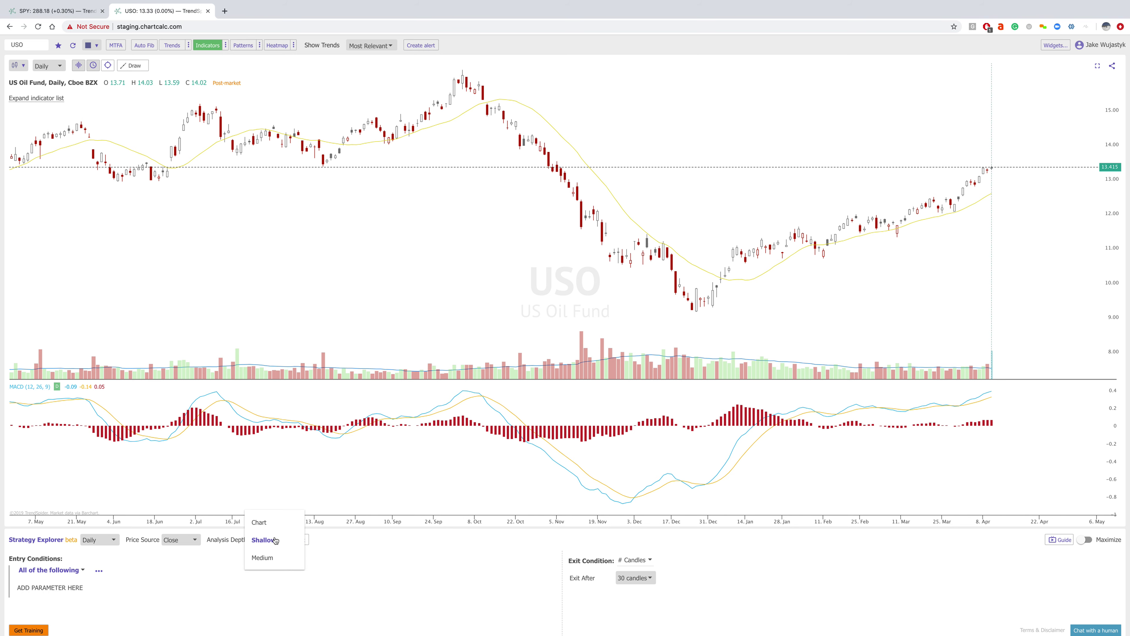
{"action": "left_click", "coordinate": [262, 522]}
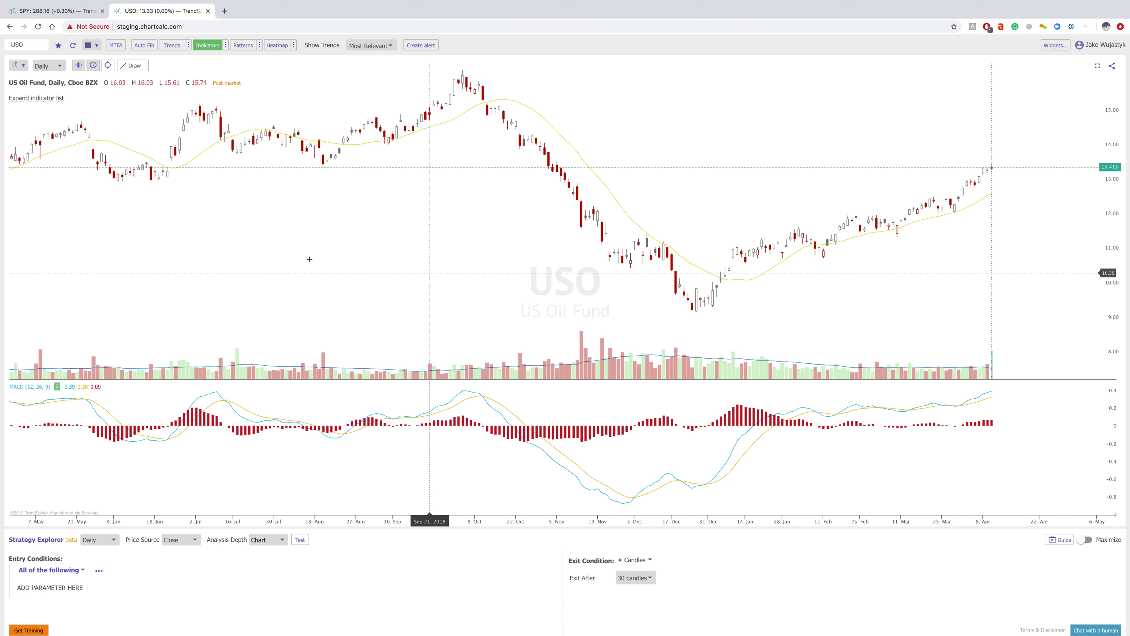
{"action": "scroll", "coordinate": [268, 260], "scroll_direction": "down", "scroll_amount": 3}
{"action": "scroll", "coordinate": [269, 260], "scroll_direction": "down", "scroll_amount": 1}
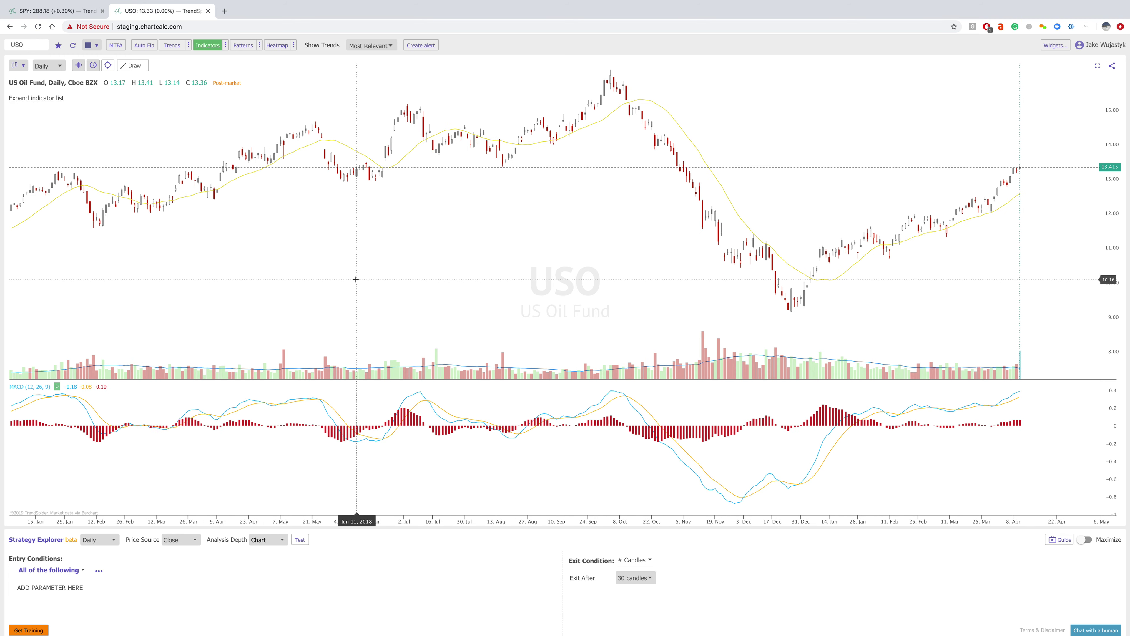
Step: Add the entry condition daily MACD (12, 26, 9) Fast greater than daily MACD (12, 26, 9) Slow
{"action": "left_click", "coordinate": [39, 587]}
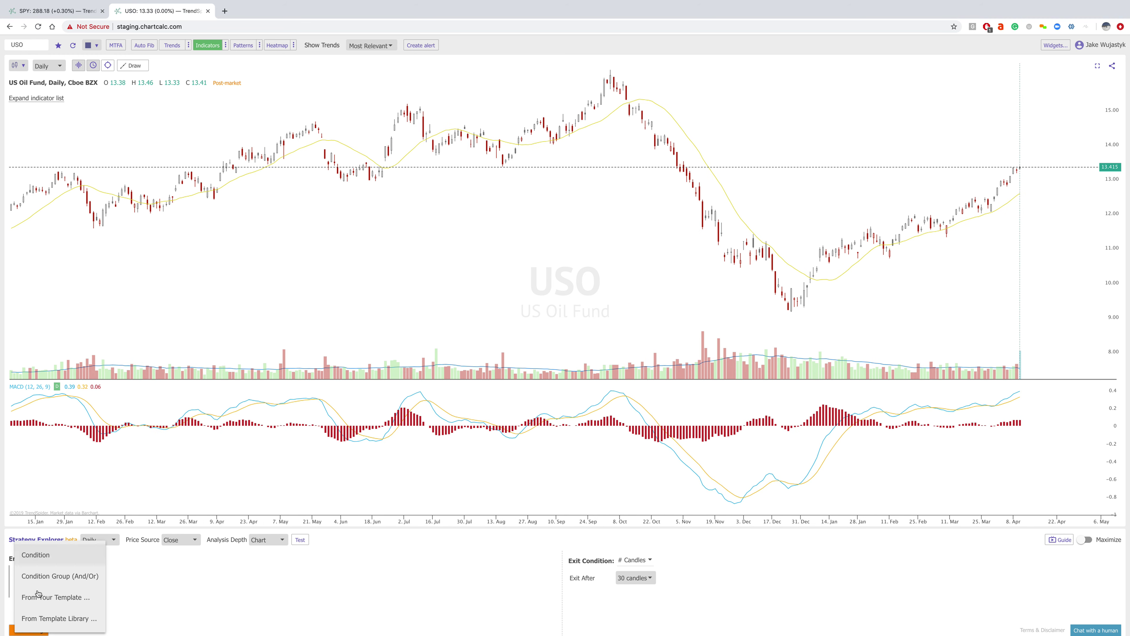
{"action": "left_click", "coordinate": [24, 558]}
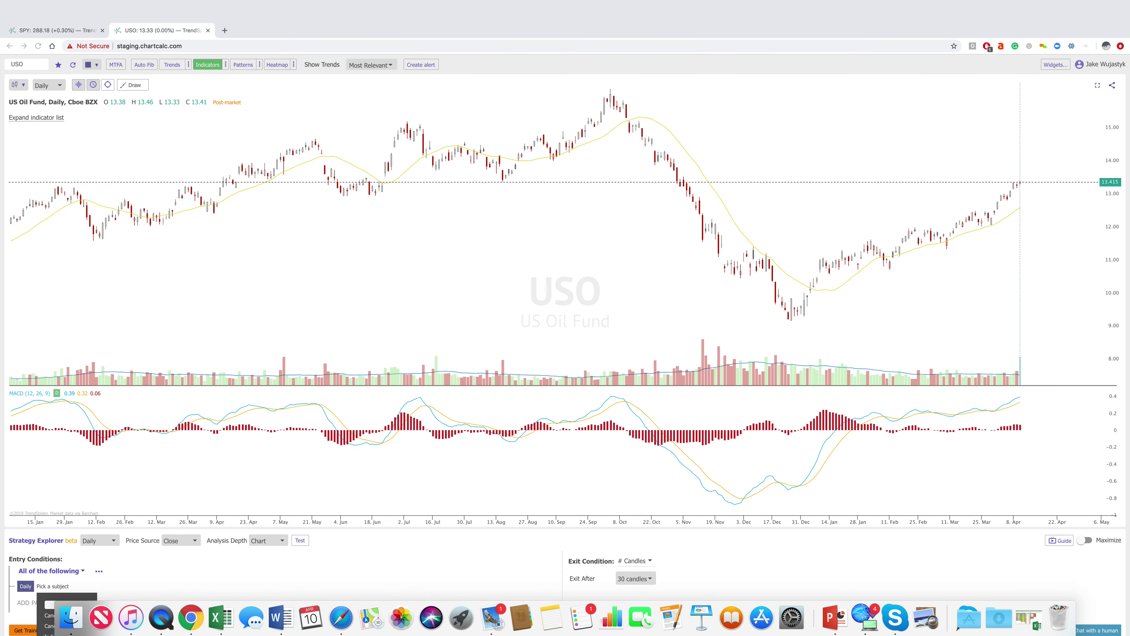
{"action": "left_click", "coordinate": [46, 613]}
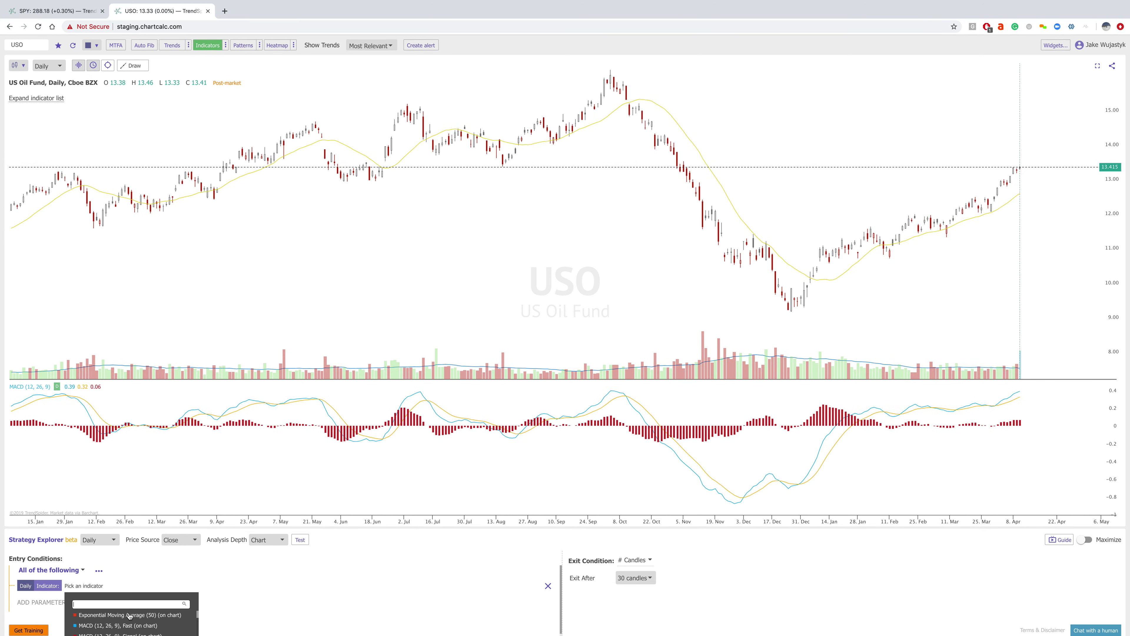
{"action": "left_click", "coordinate": [131, 627]}
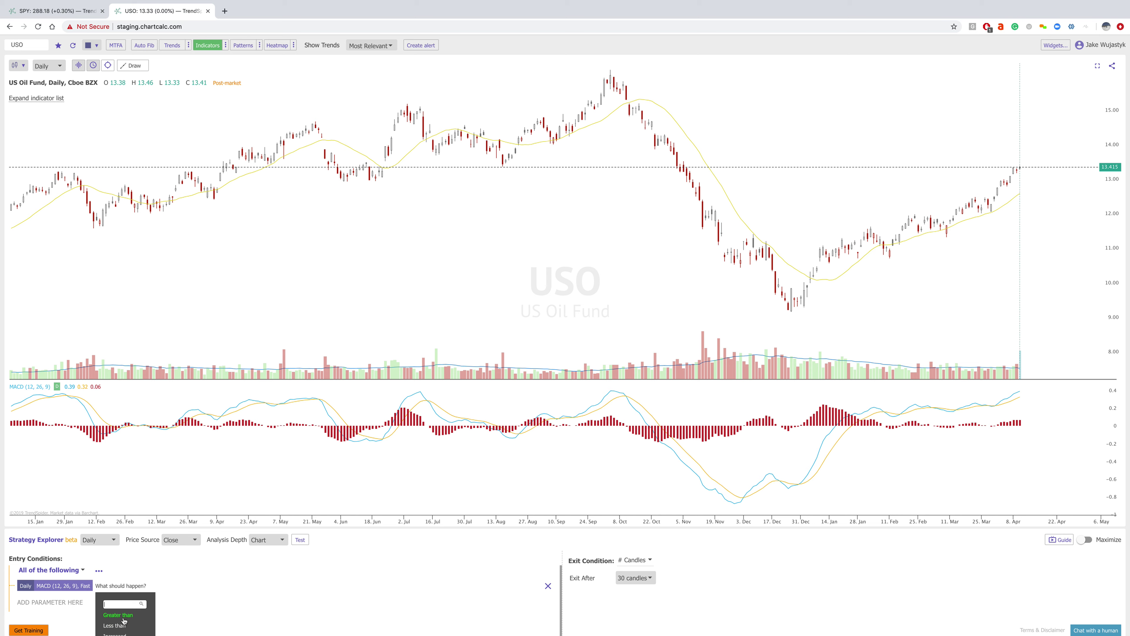
{"action": "left_click", "coordinate": [123, 620]}
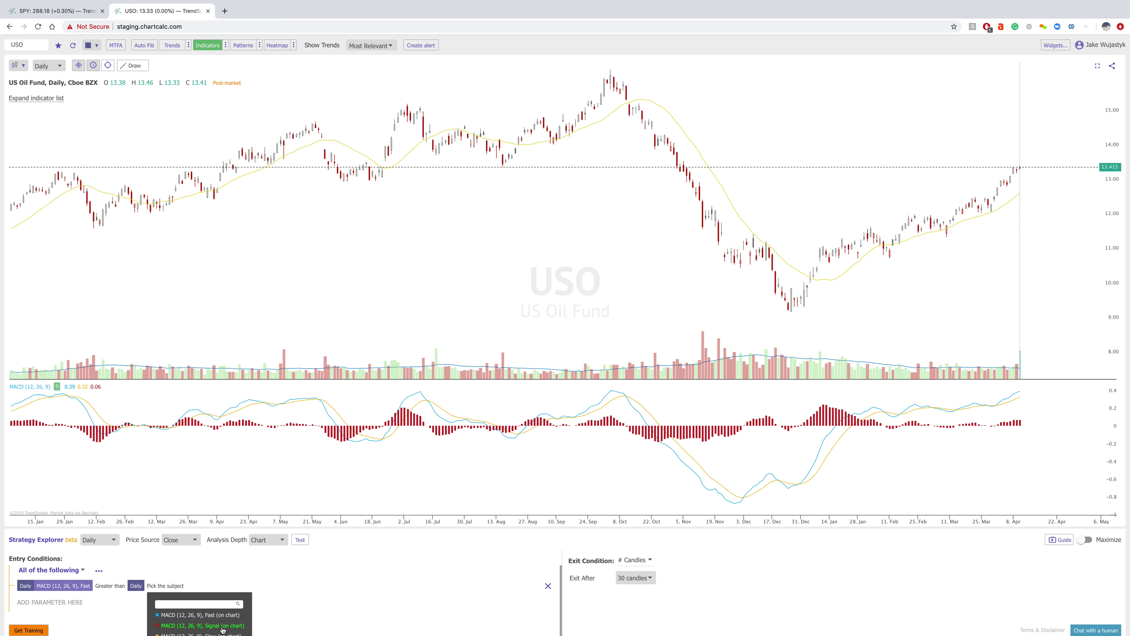
{"action": "left_click", "coordinate": [224, 634]}
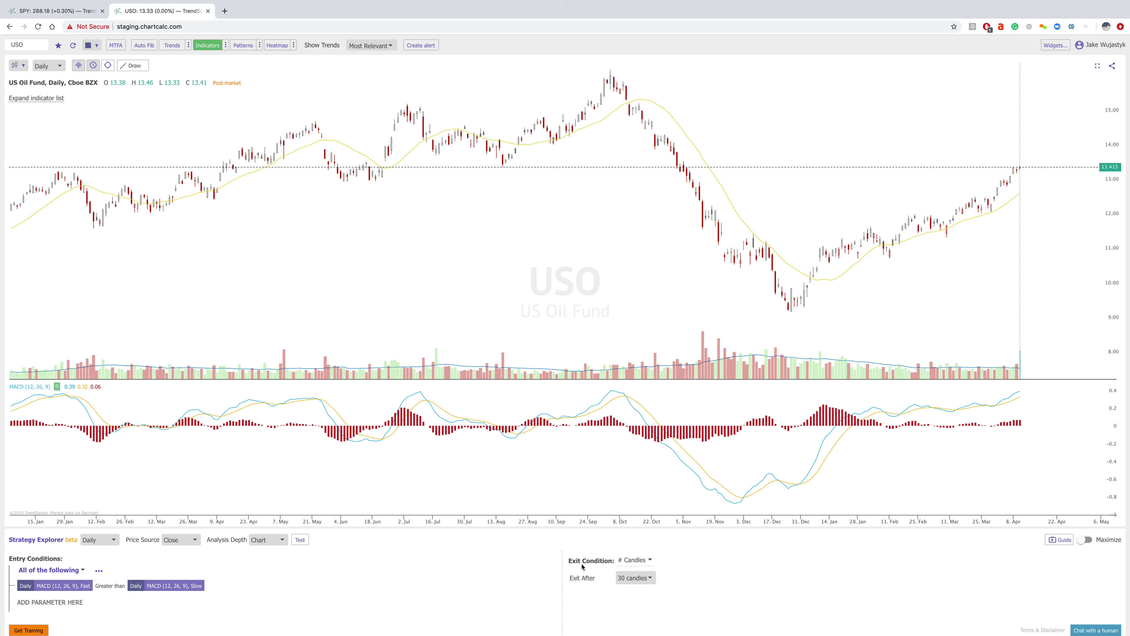
Step: Change the strategy's exit condition type to Script
{"action": "left_click", "coordinate": [643, 579]}
{"action": "left_click", "coordinate": [635, 546]}
{"action": "left_click", "coordinate": [635, 561]}
{"action": "left_click", "coordinate": [637, 546]}
Step: Add the exit condition daily MACD (12, 26, 9) Fast less than daily MACD (12, 26, 9) Slow
{"action": "left_click", "coordinate": [601, 592]}
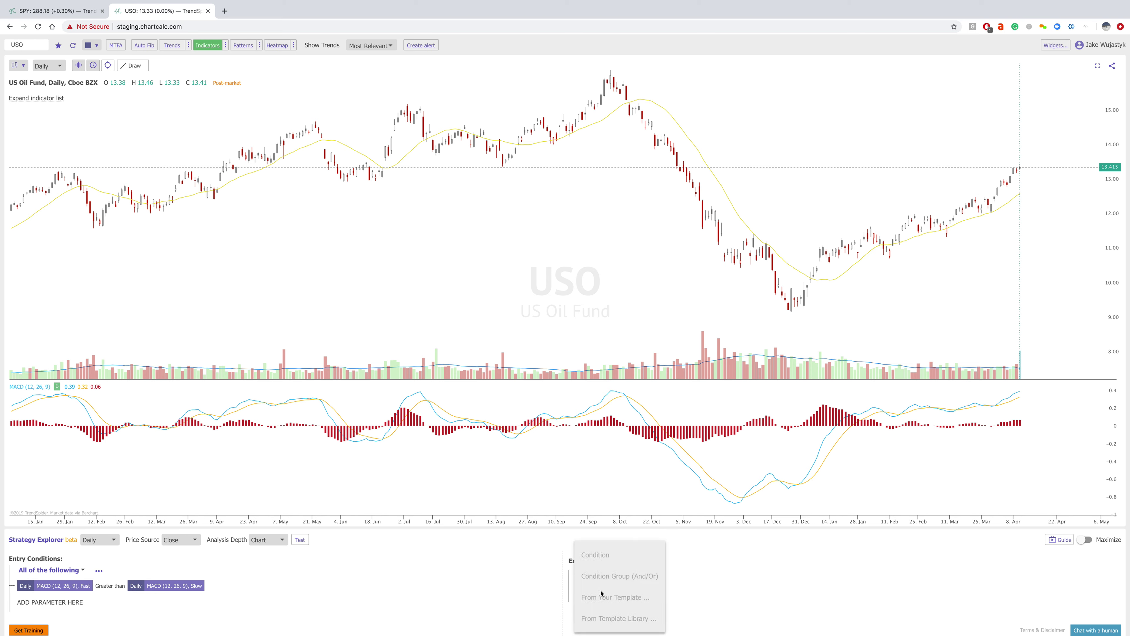
{"action": "left_click", "coordinate": [595, 554]}
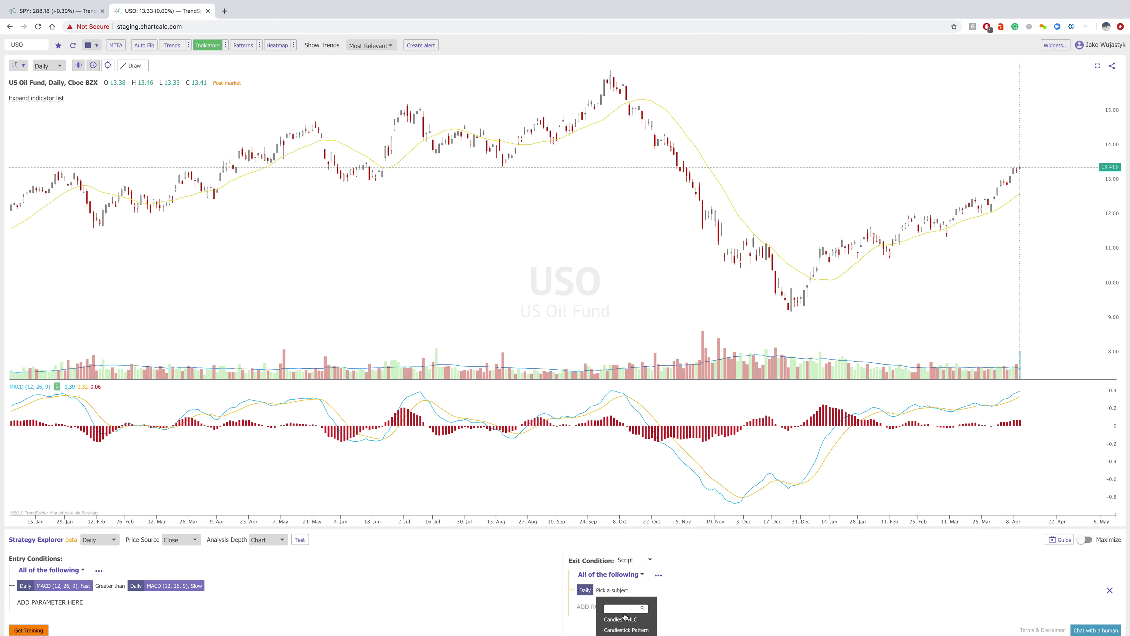
{"action": "left_click", "coordinate": [622, 634]}
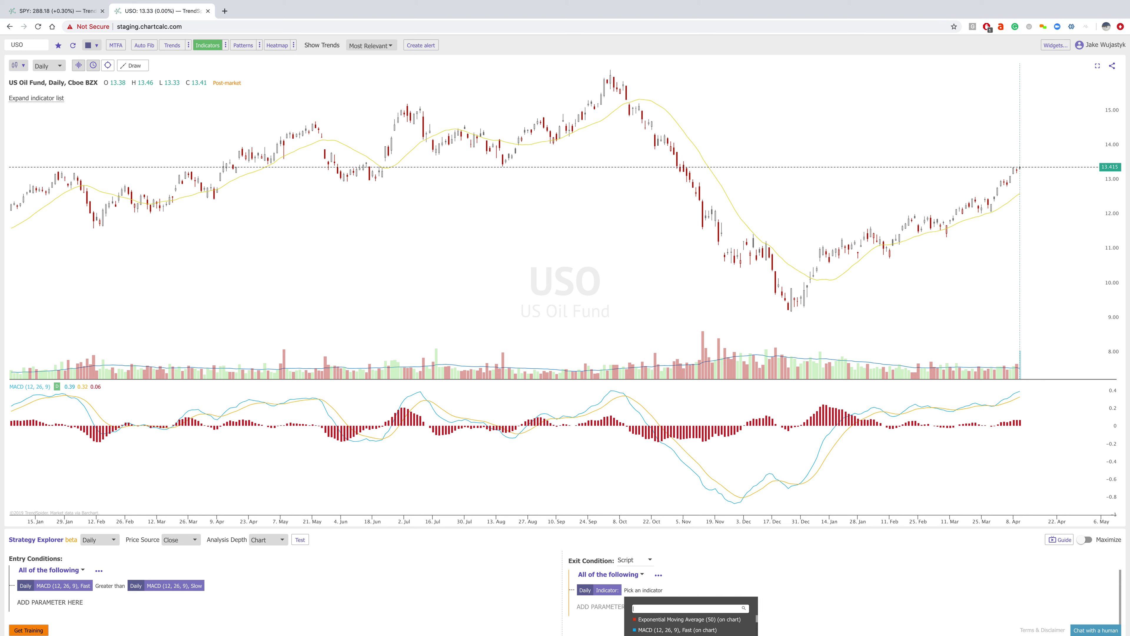
{"action": "left_click", "coordinate": [692, 632]}
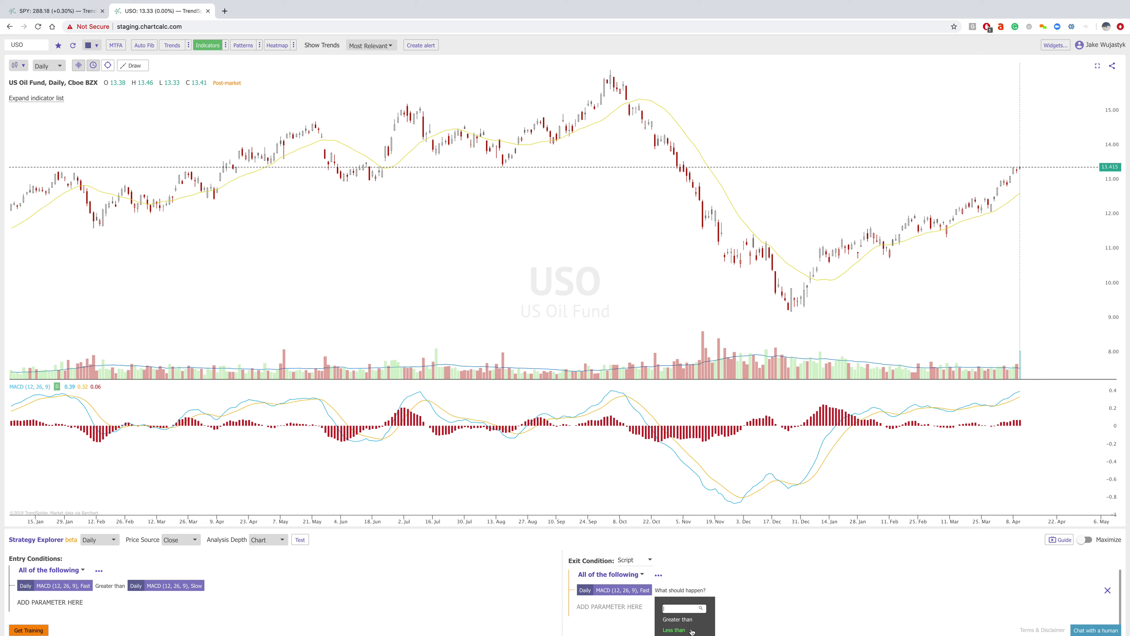
{"action": "left_click", "coordinate": [689, 619]}
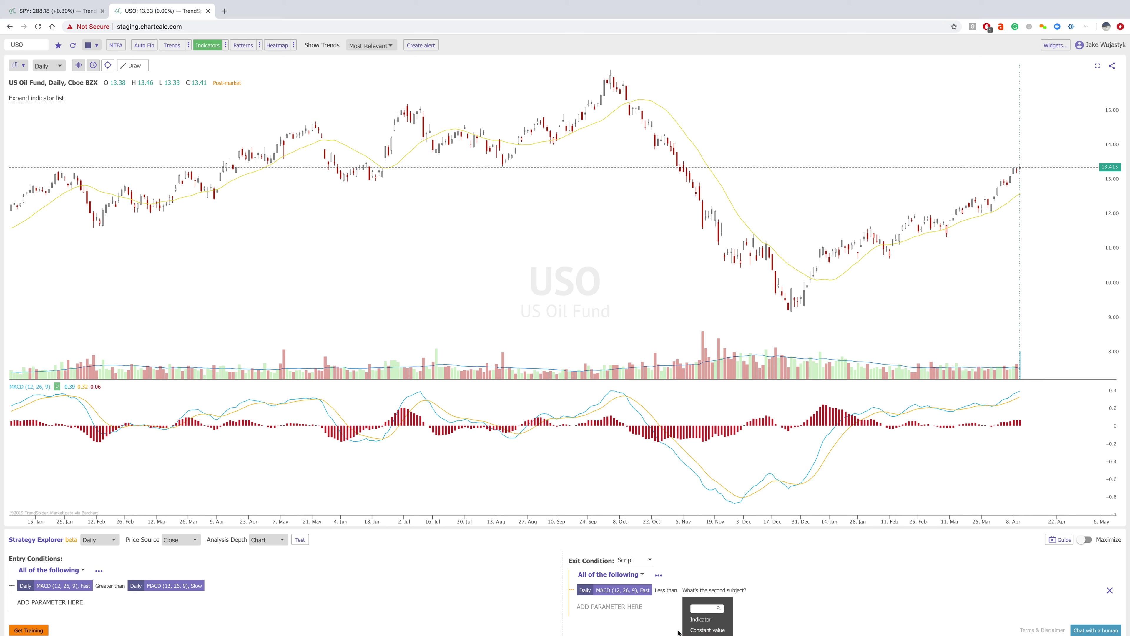
{"action": "left_click", "coordinate": [694, 620]}
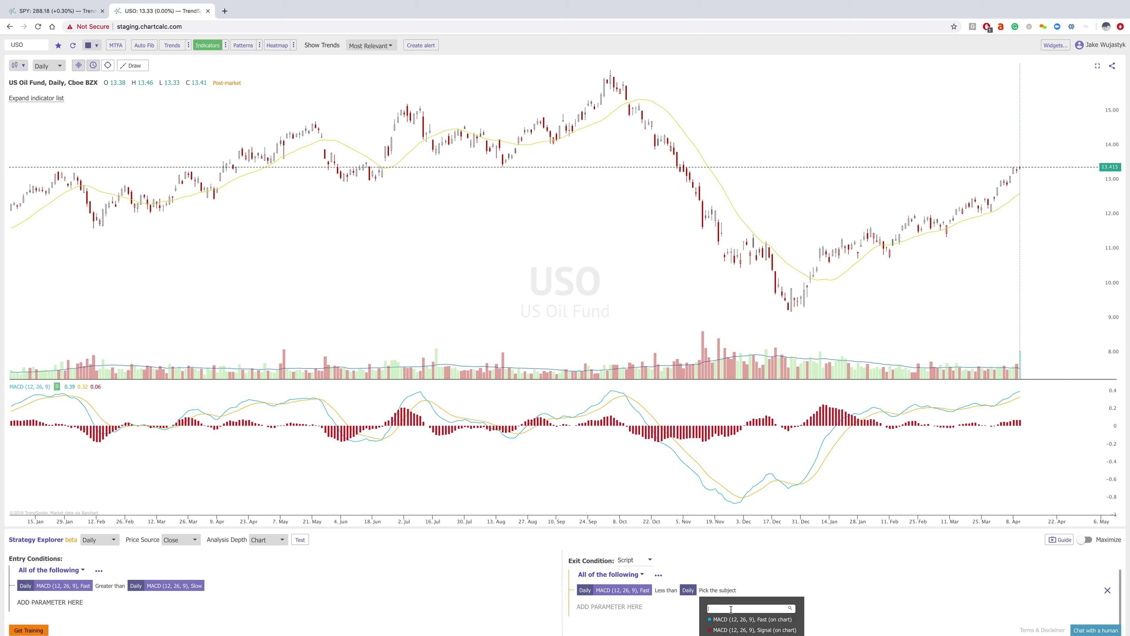
{"action": "scroll", "coordinate": [740, 619], "scroll_direction": "down", "scroll_amount": 1}
{"action": "left_click", "coordinate": [738, 616]}
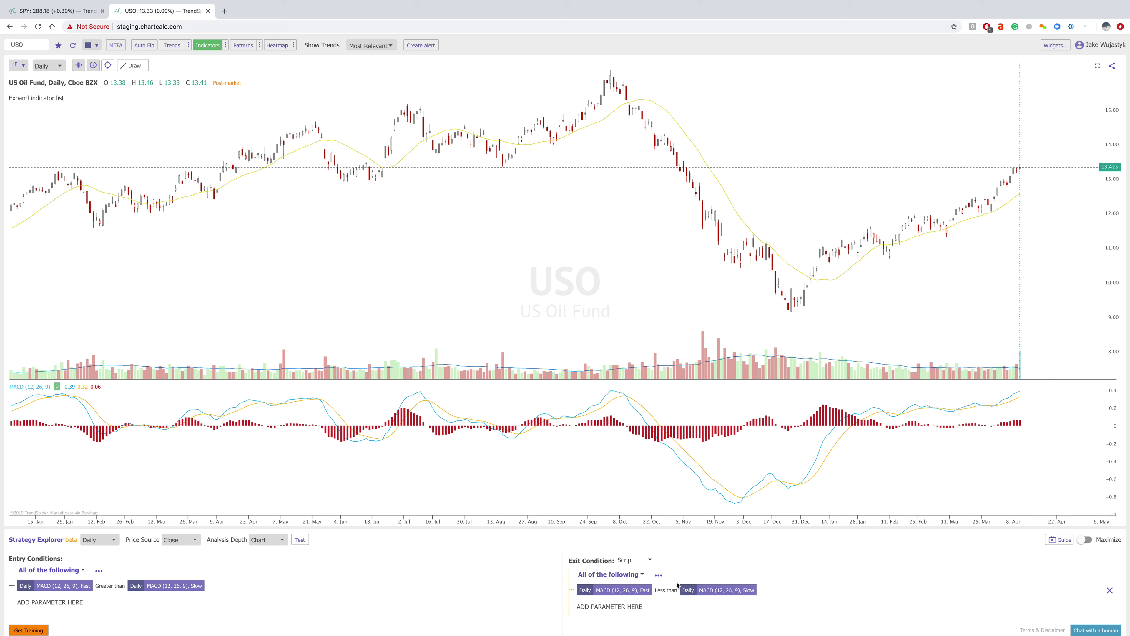
Step: Test the MACD crossover strategy on USO and maximize the Strategy Explorer
{"action": "left_click", "coordinate": [300, 539]}
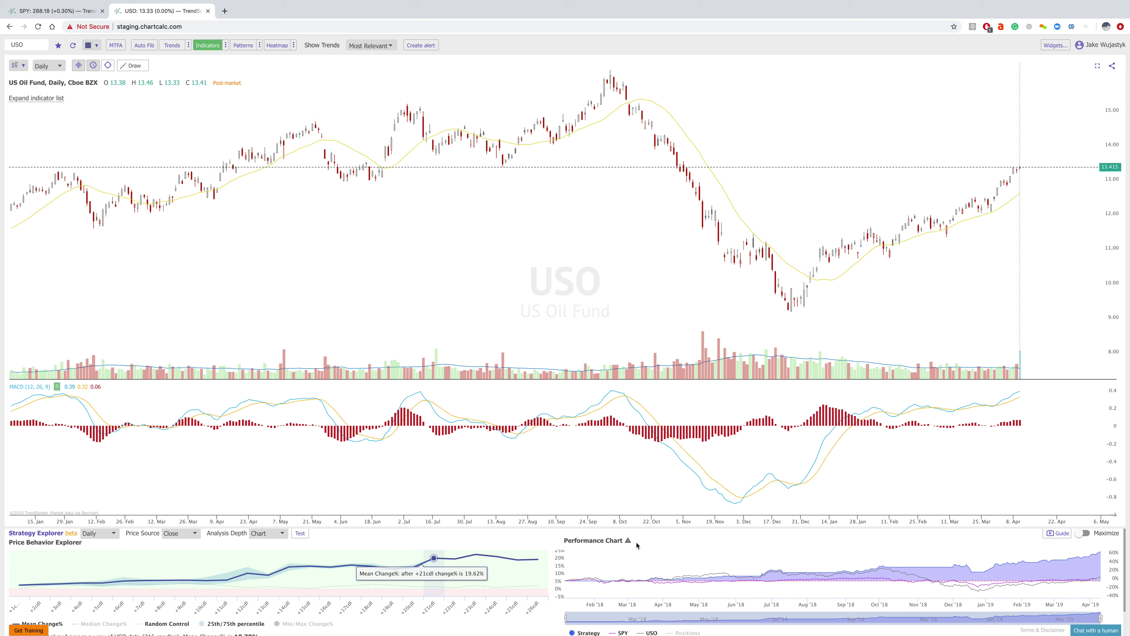
{"action": "left_click", "coordinate": [1083, 534]}
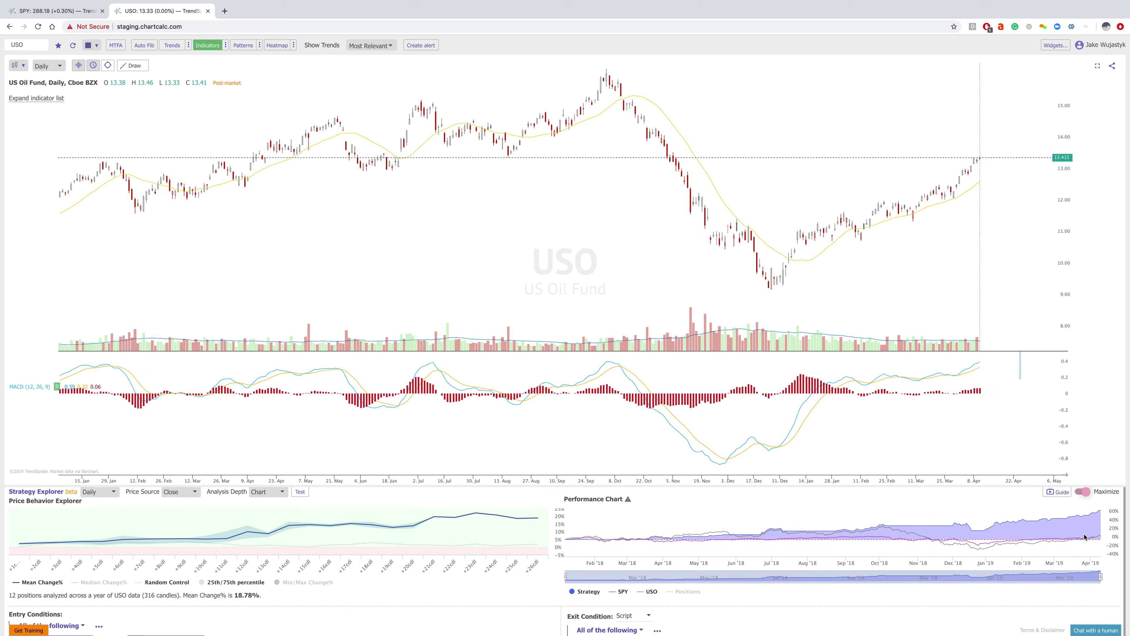